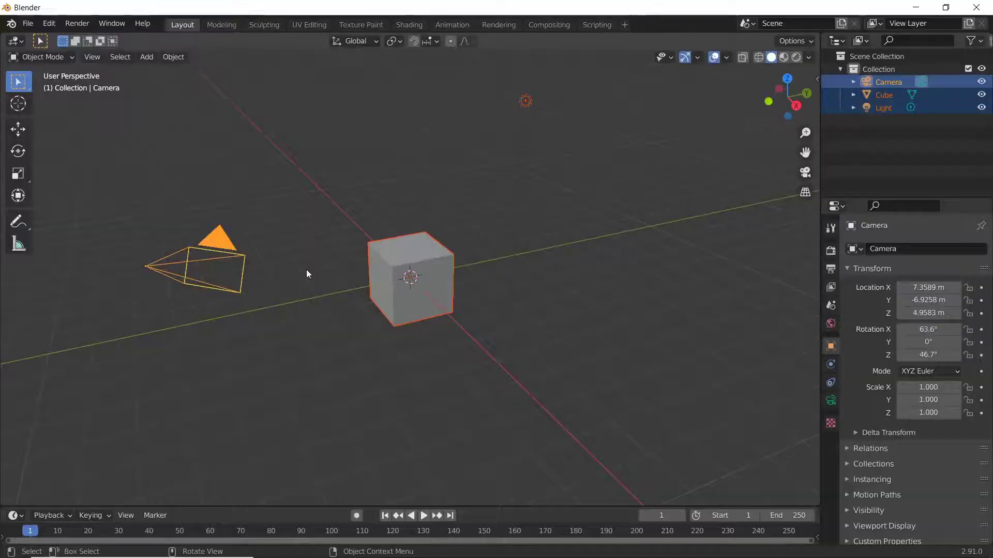
# Delete the default camera, cube and light, then add a UV sphere at the origin
pyautogui.press('x')
pyautogui.click(306, 269)
pyautogui.hotkey('shift', 'a')
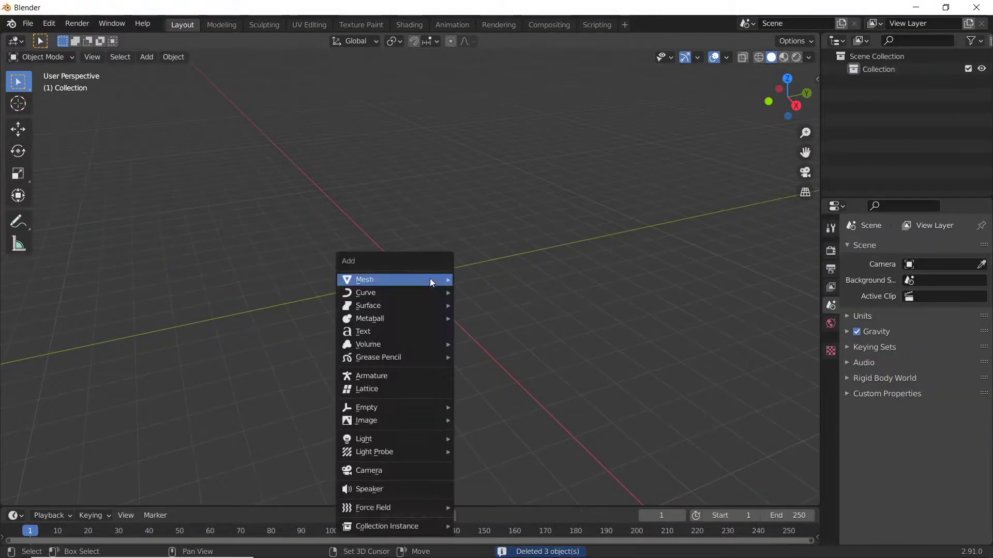
pyautogui.moveTo(430, 278)
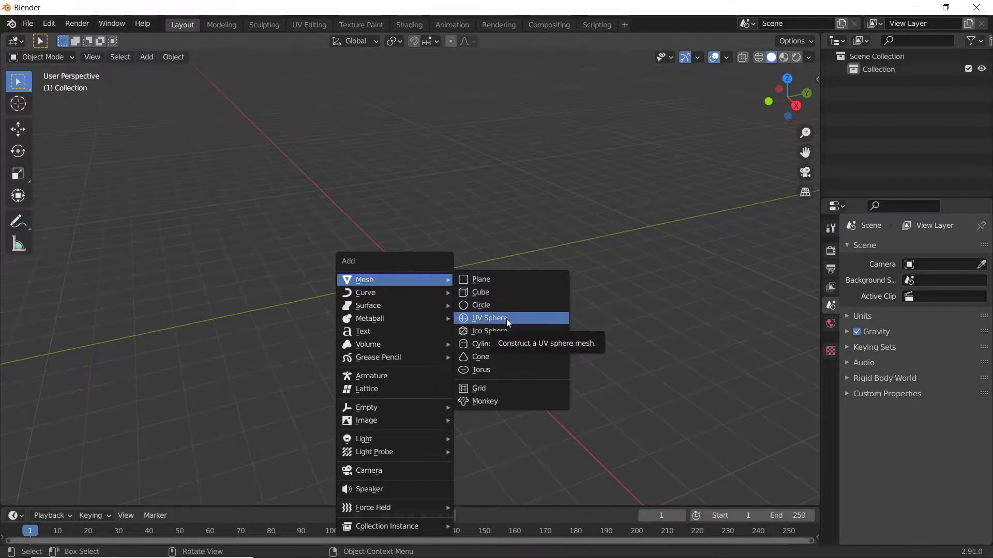
pyautogui.click(507, 320)
# Orbit around the sphere, then frame it in the front view
pyautogui.moveTo(519, 306); pyautogui.dragTo(457, 338, button='middle')
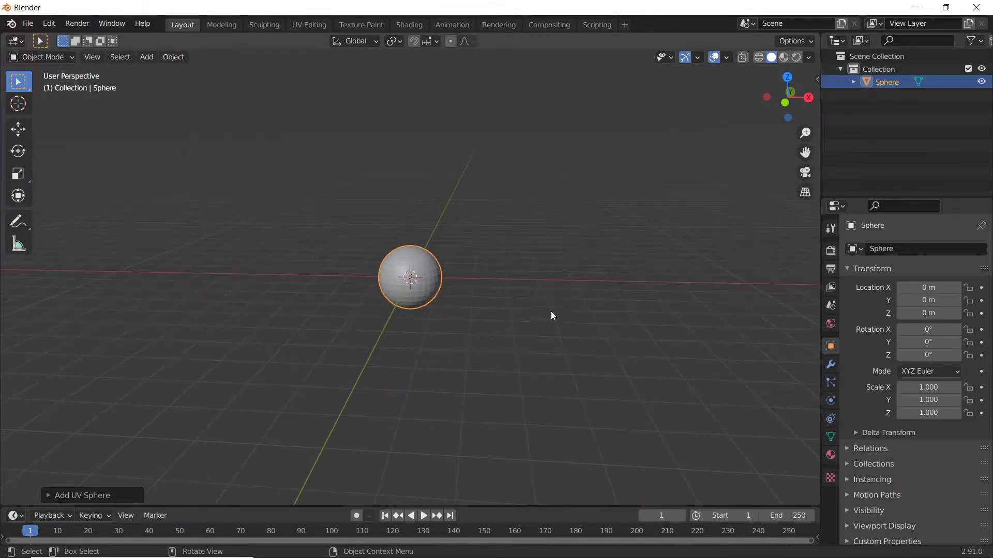
pyautogui.moveTo(552, 316); pyautogui.dragTo(518, 310, button='middle')
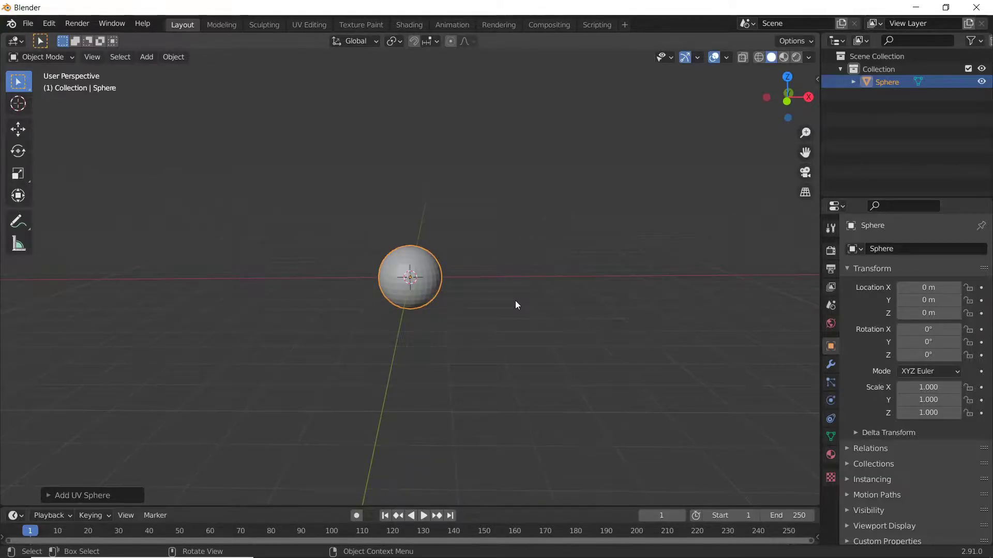
pyautogui.press('KP_1')
pyautogui.press('KP_Decimal')
pyautogui.scroll(-2, 515, 300)
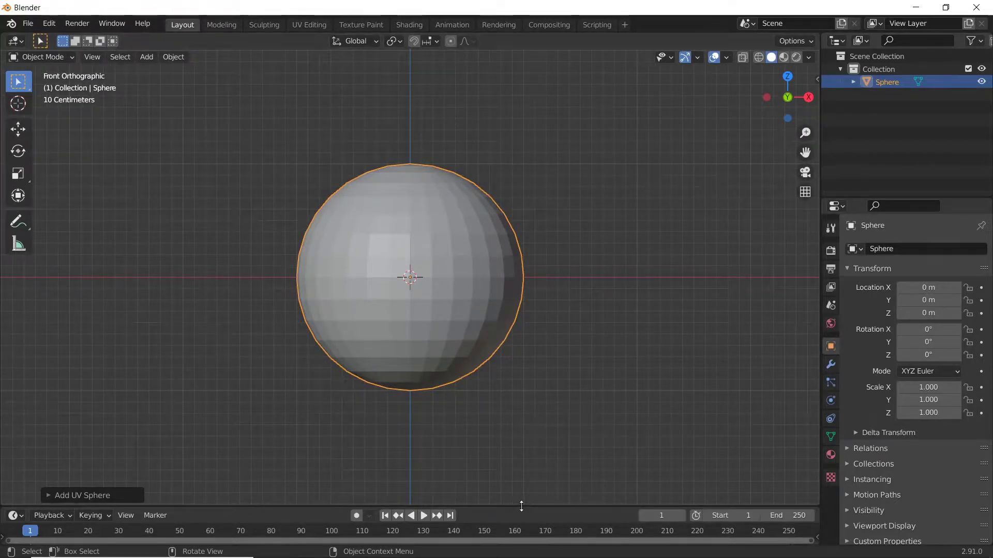
# Enlarge the timeline and keyframe the sphere's scale at 1.000 on frame 1
pyautogui.moveTo(520, 506); pyautogui.dragTo(520, 456)
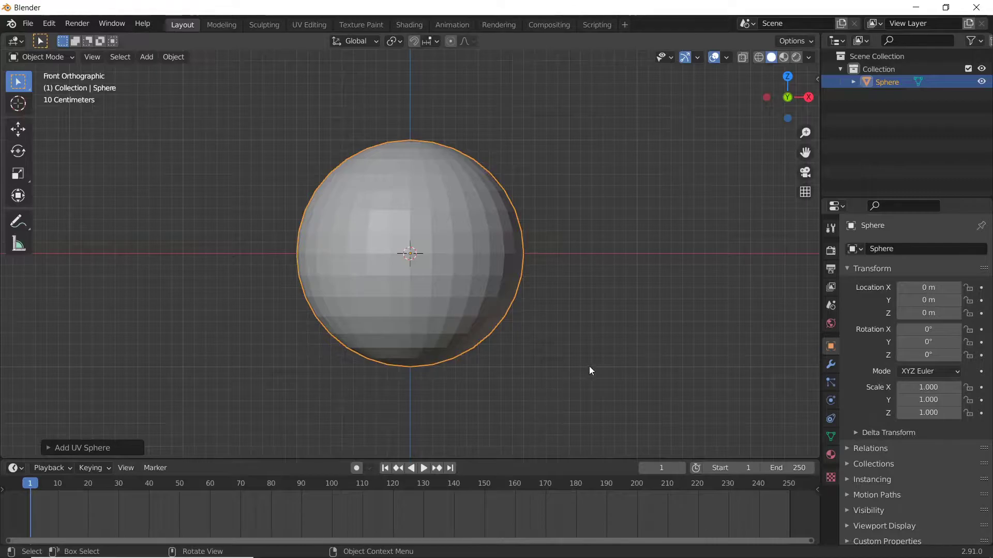
pyautogui.press('i')
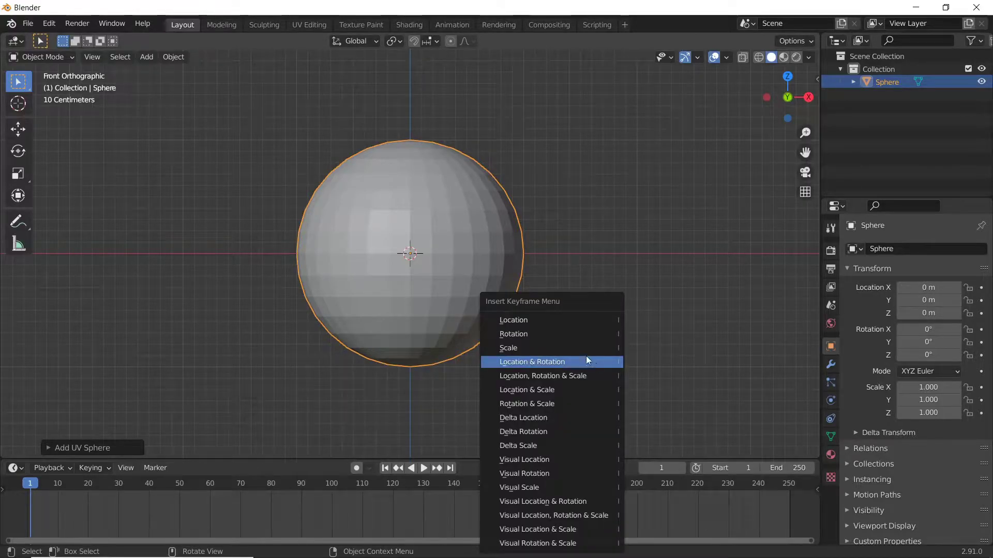
pyautogui.click(582, 350)
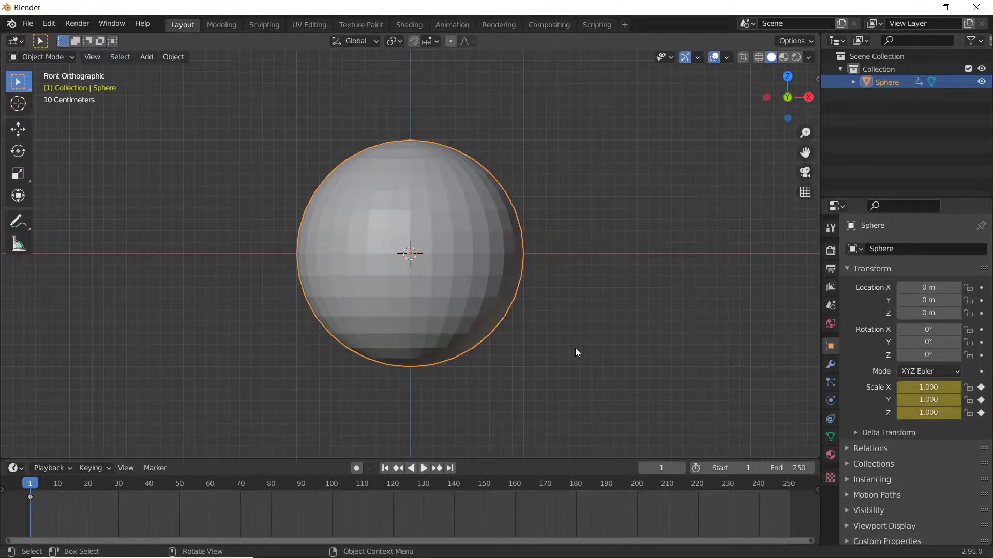
# On frame 10, scale the sphere to about 2.002 and keyframe its scale
pyautogui.press('Right')
pyautogui.press('Right')
pyautogui.press('Right')
pyautogui.press('Right')
pyautogui.press('Right')
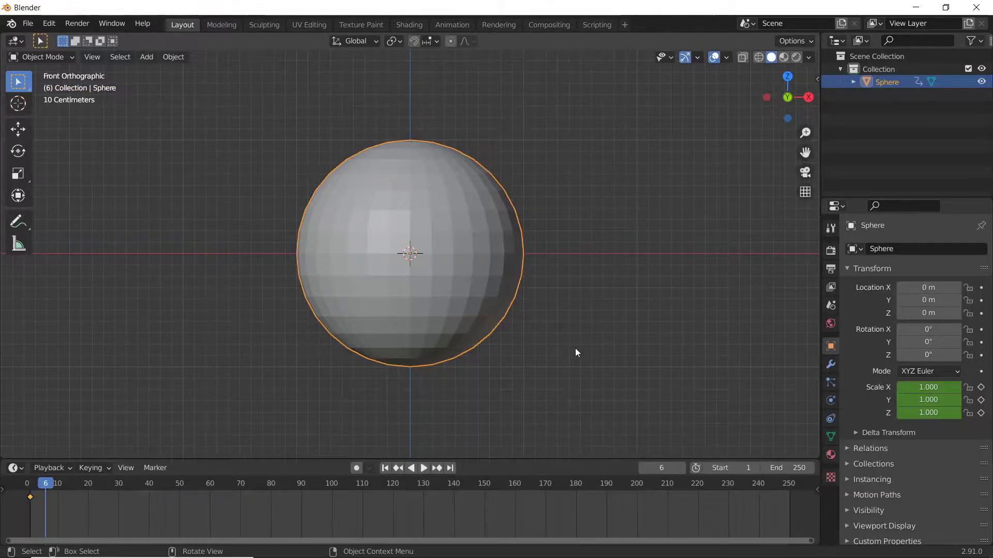
pyautogui.press('Right')
pyautogui.press('Right')
pyautogui.press('Right')
pyautogui.press('Right')
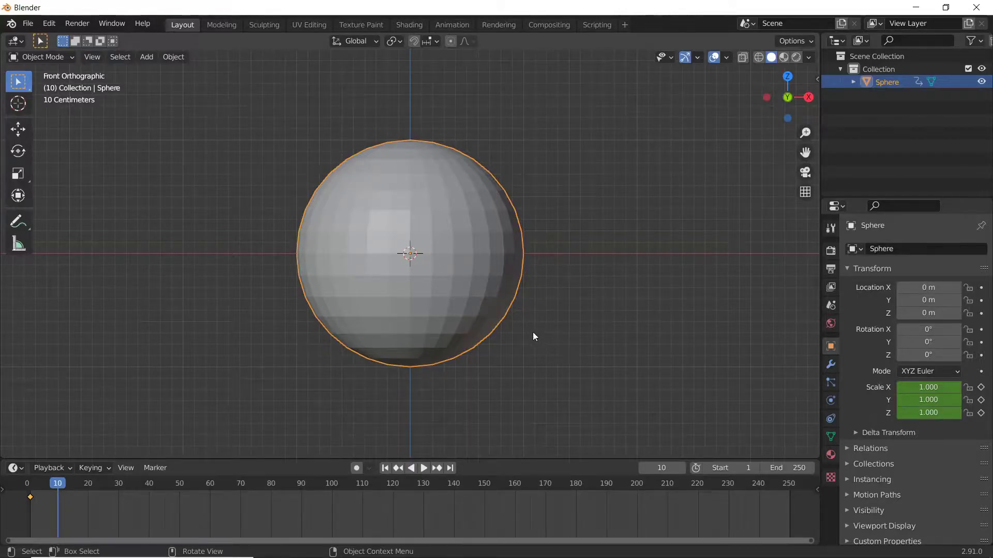
pyautogui.press('s')
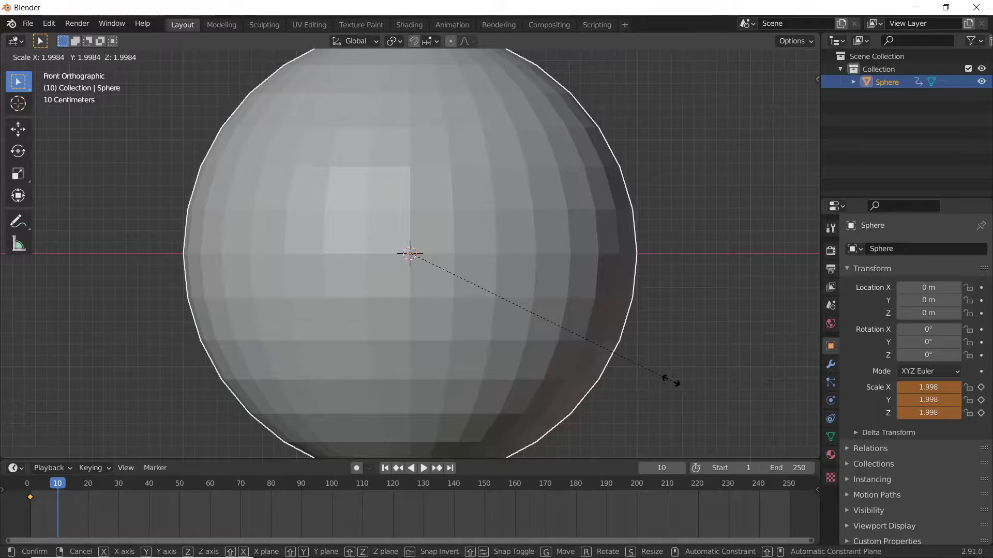
pyautogui.click(672, 382)
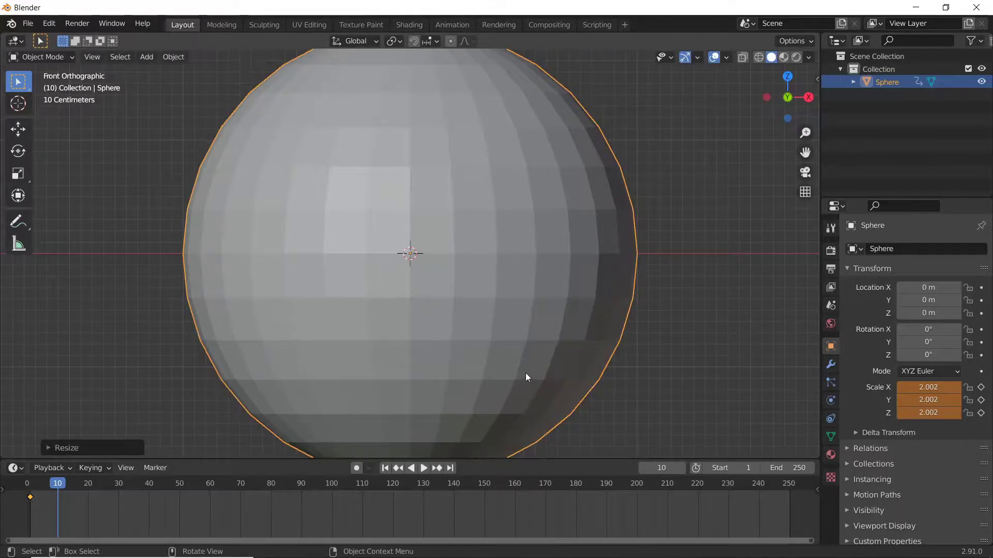
pyautogui.press('i')
pyautogui.click(502, 347)
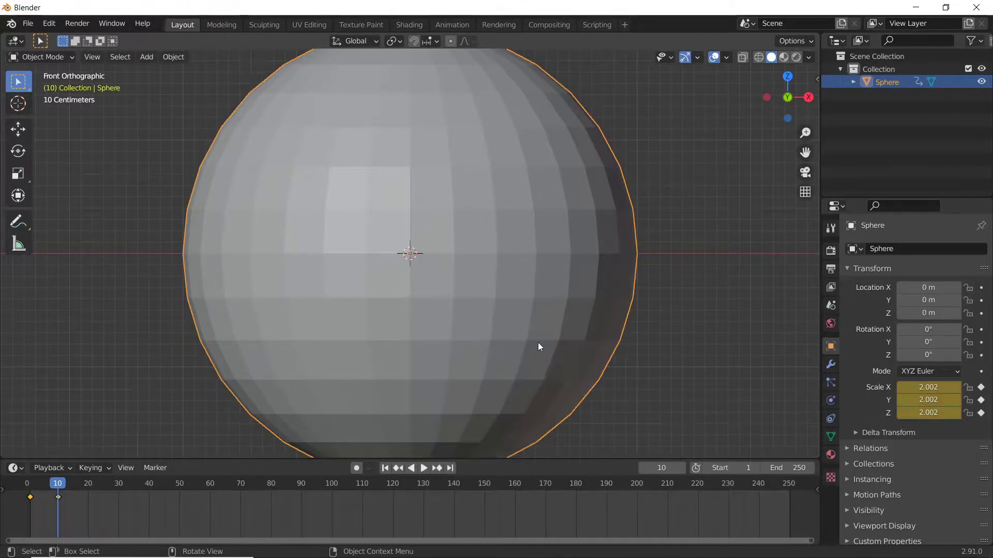
# Play back the growth animation from frame 1 and return to the start
pyautogui.hotkey('shift', 'Left')
pyautogui.press('space')
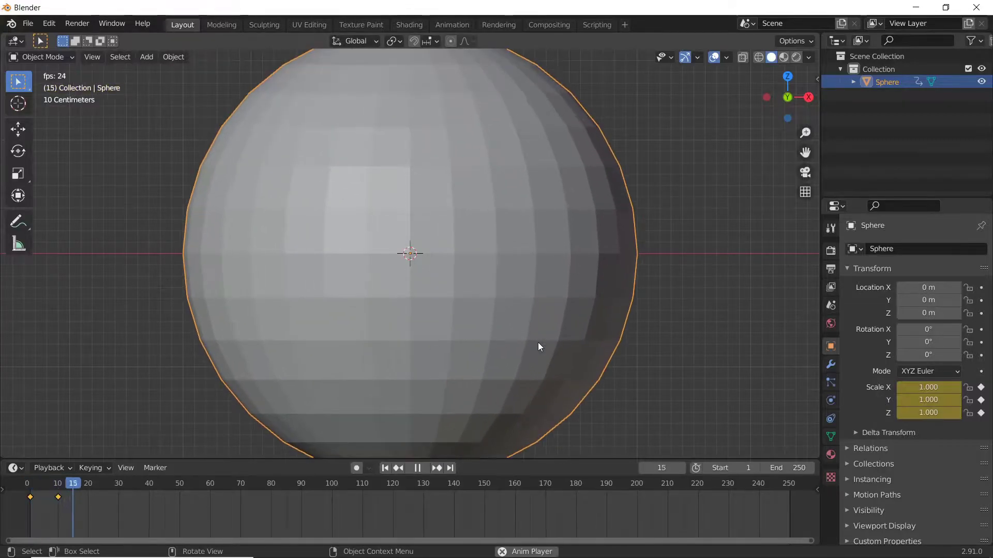
pyautogui.press('space')
pyautogui.hotkey('shift', 'Left')
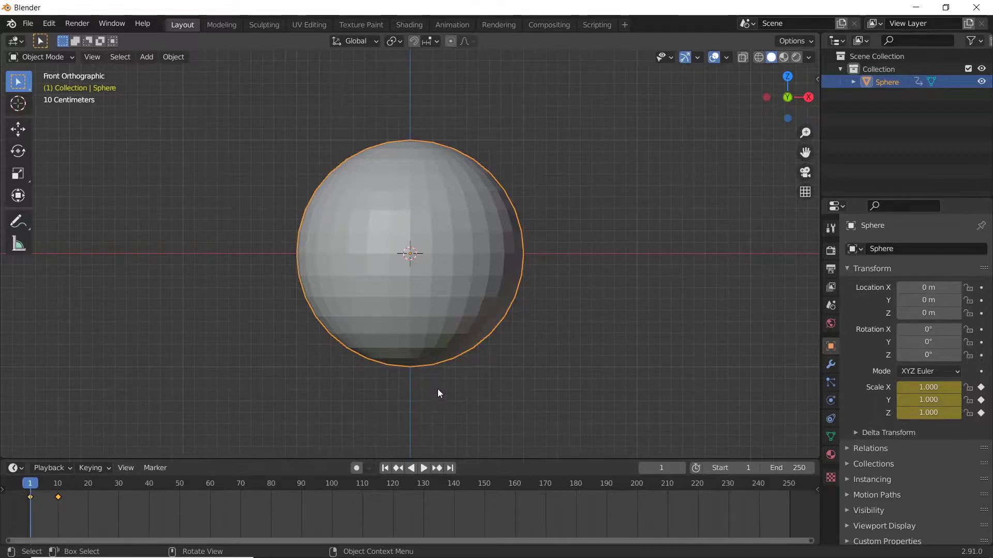
pyautogui.moveTo(513, 551)
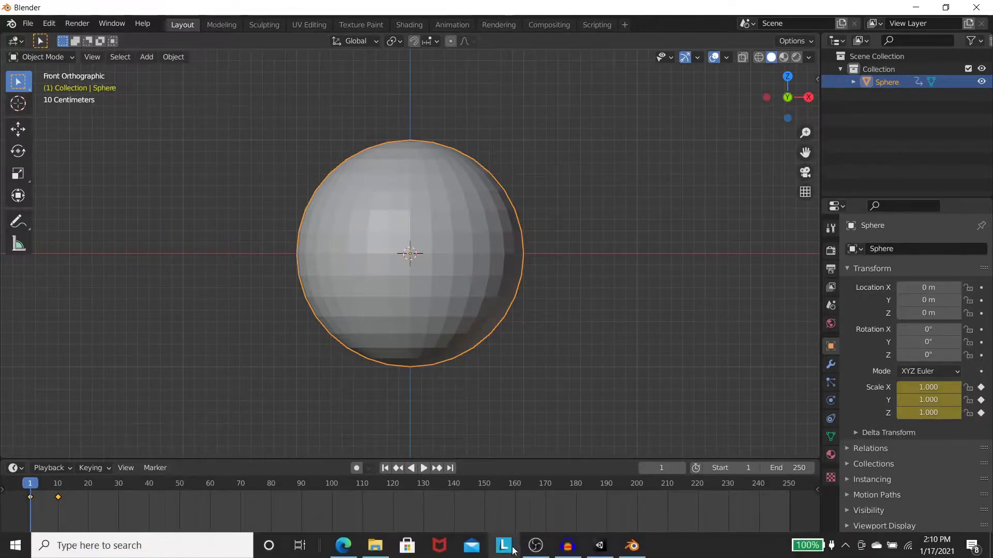
pyautogui.moveTo(569, 547)
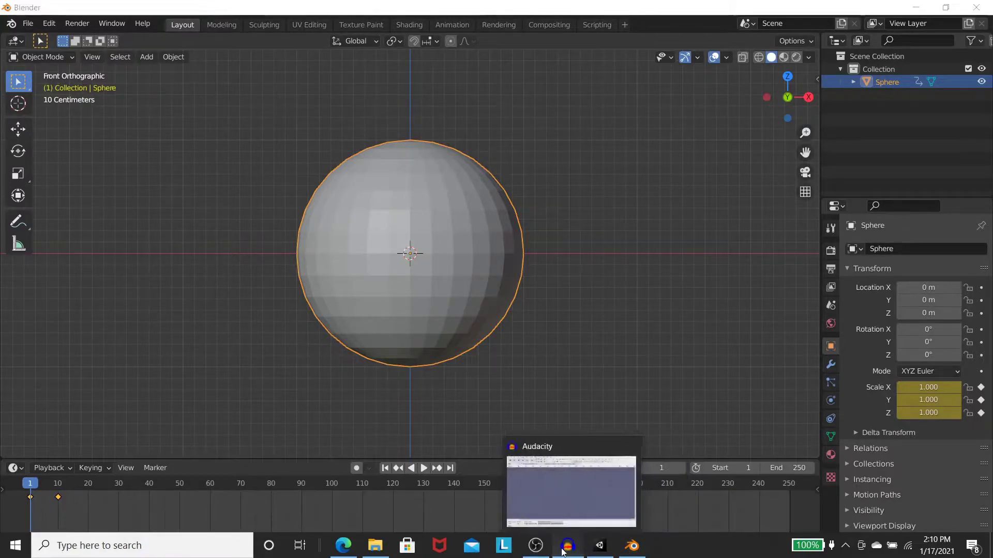
pyautogui.click(563, 551)
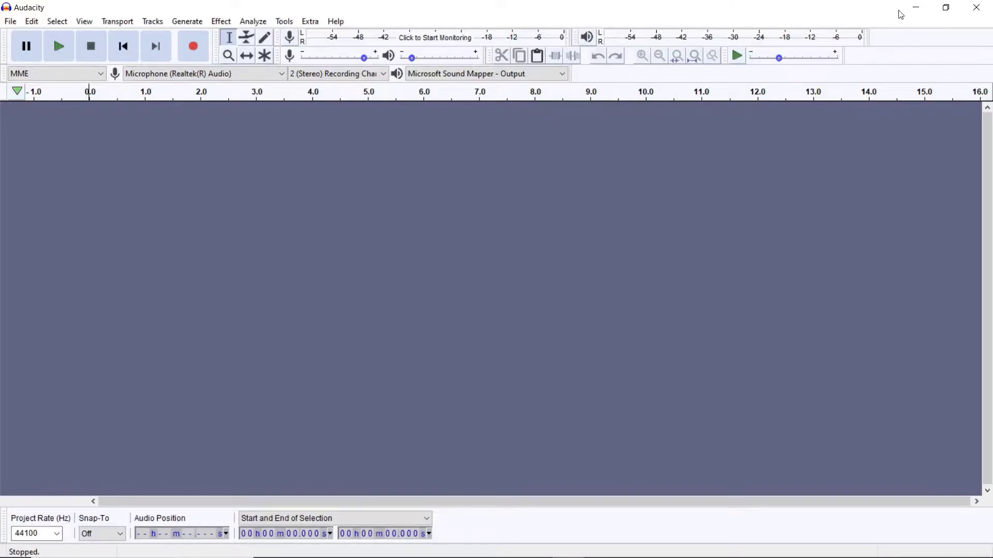
pyautogui.click(916, 8)
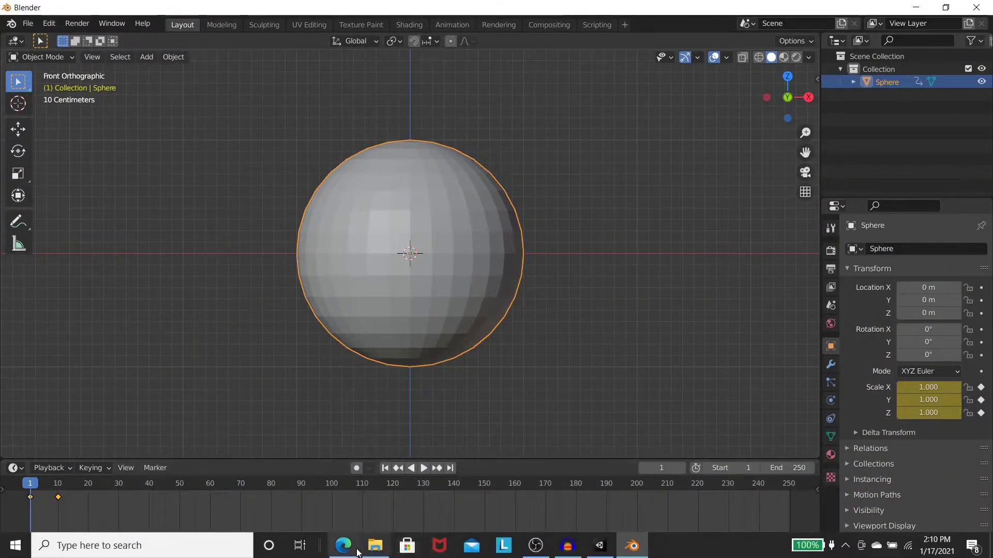
# Open the SweetPea Assets folder, preview IntroVO in Groove Music, then close the player
pyautogui.click(374, 553)
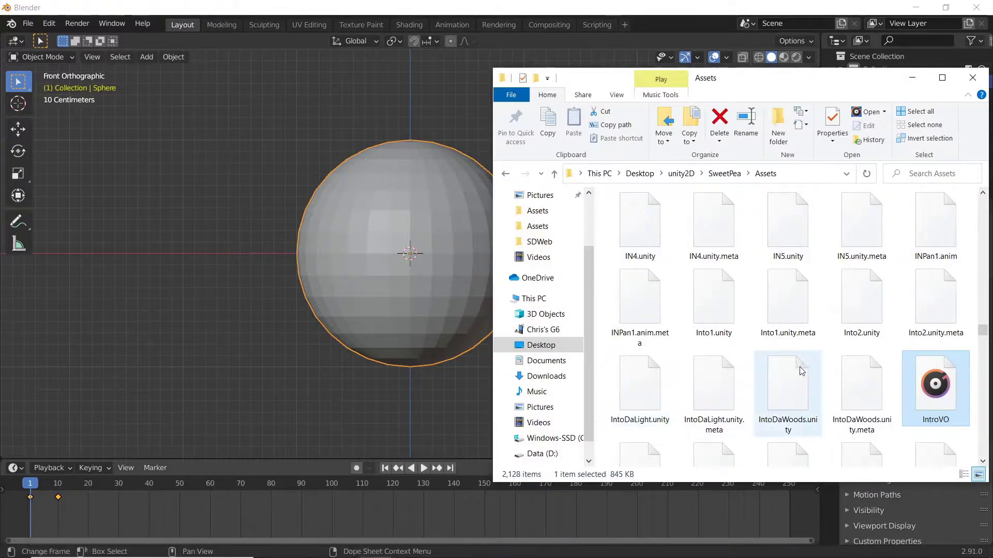
pyautogui.doubleClick(934, 384)
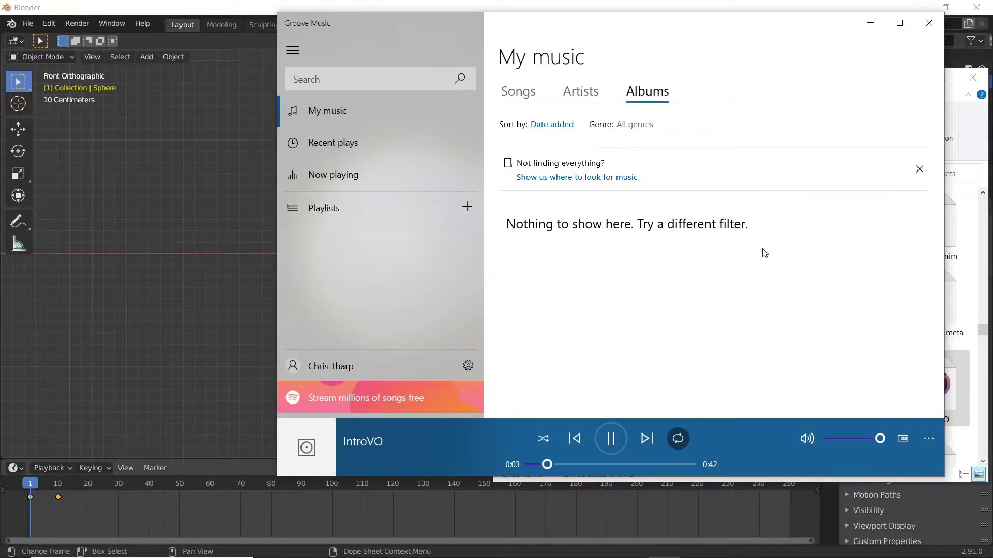
pyautogui.click(929, 24)
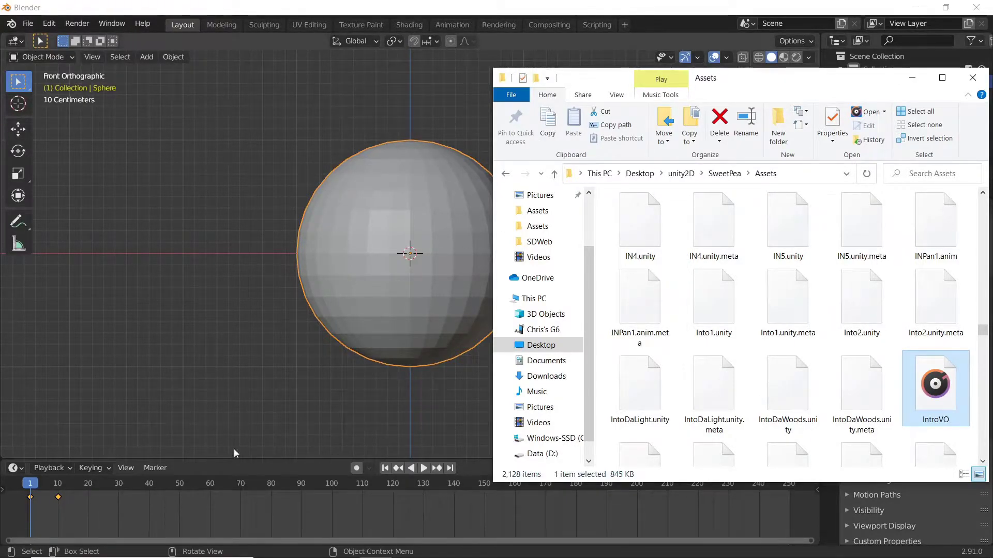
# Back in Blender, switch the timeline to the Graph Editor and choose Key > Bake Sound to F-Curves
pyautogui.click(912, 78)
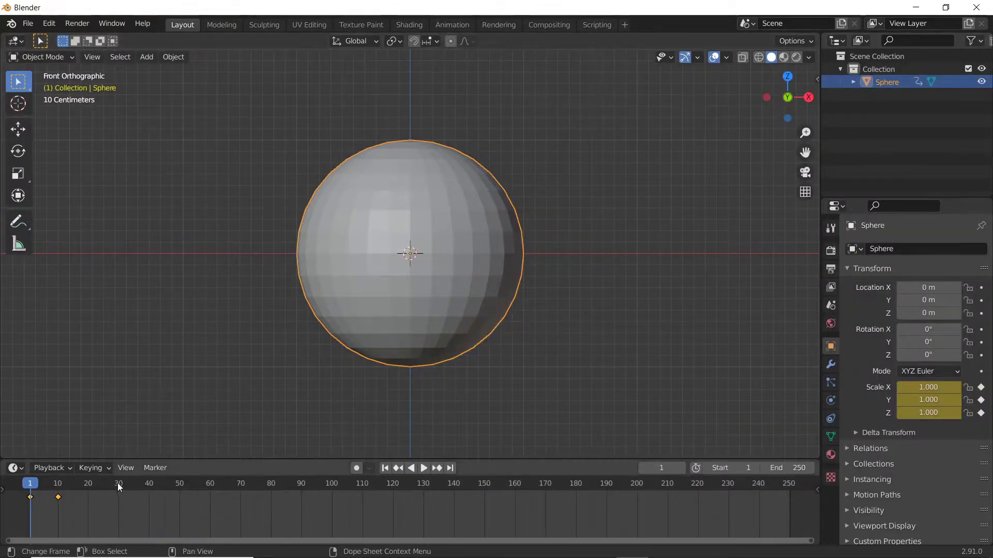
pyautogui.click(14, 468)
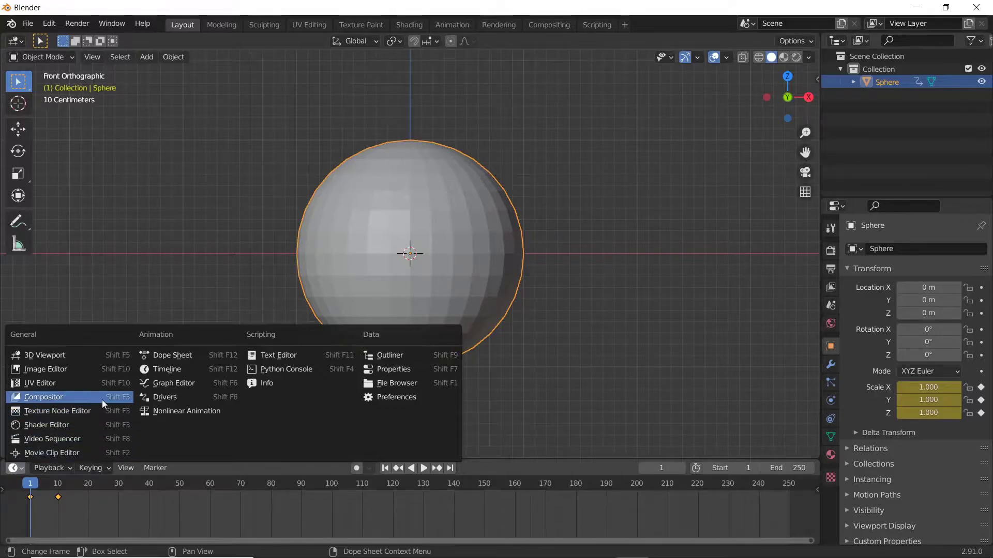
pyautogui.click(195, 384)
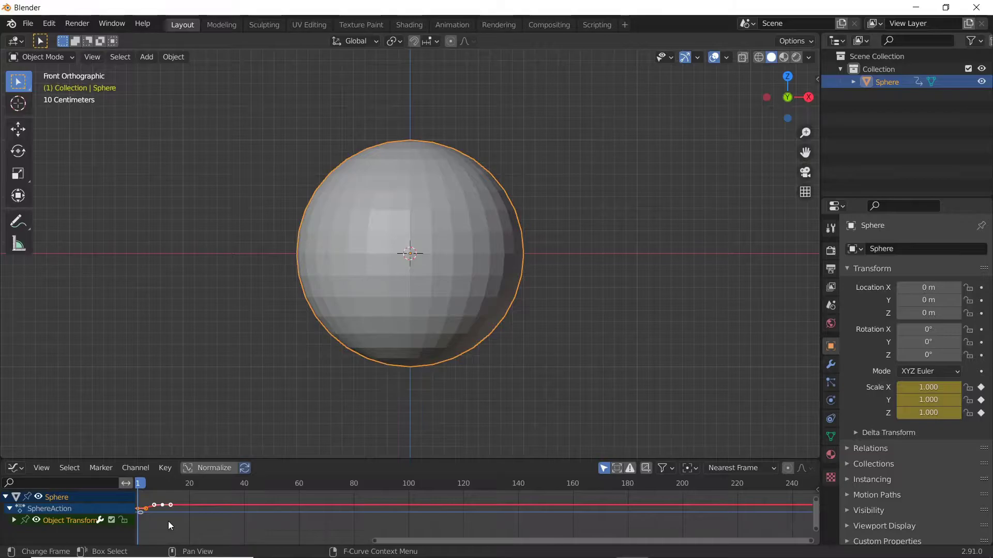
pyautogui.click(166, 468)
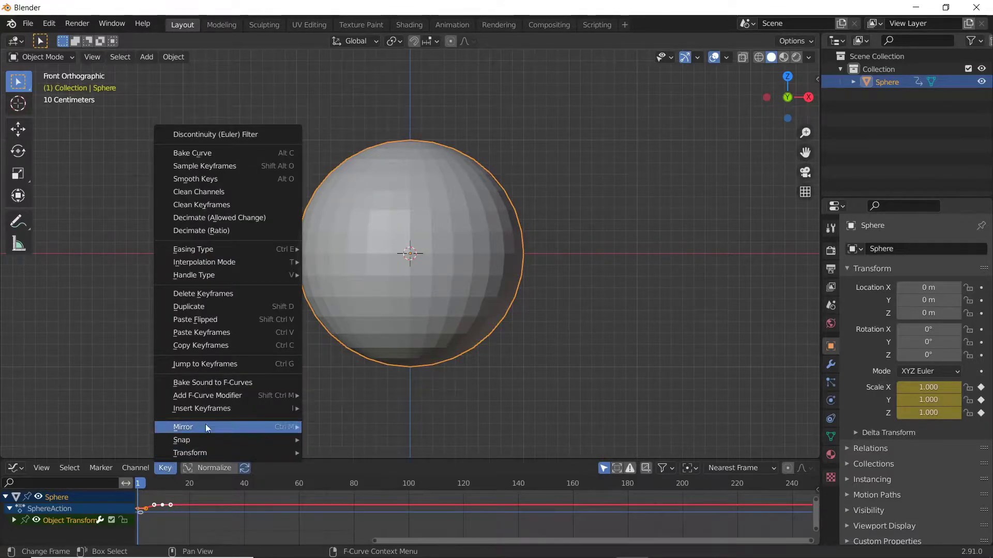
pyautogui.moveTo(229, 396)
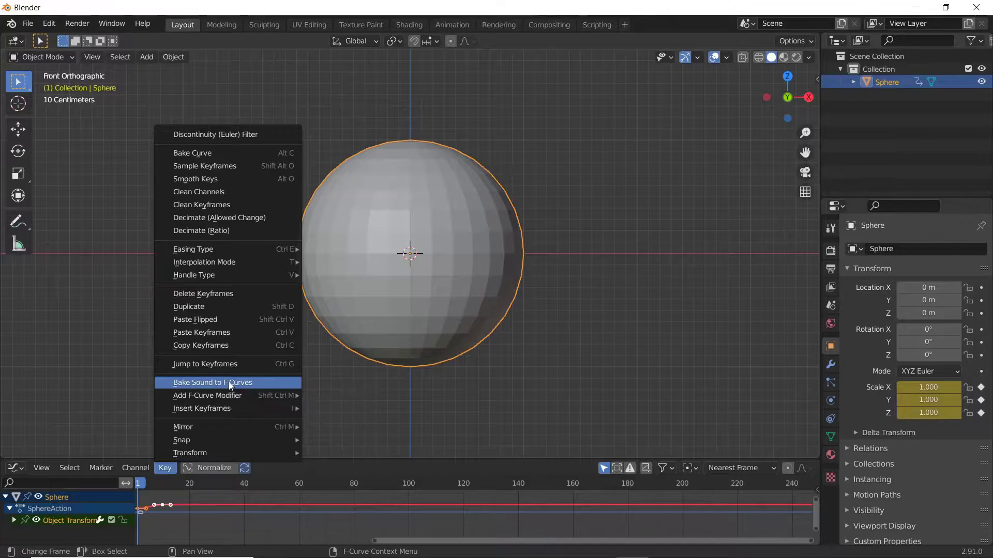
pyautogui.click(229, 382)
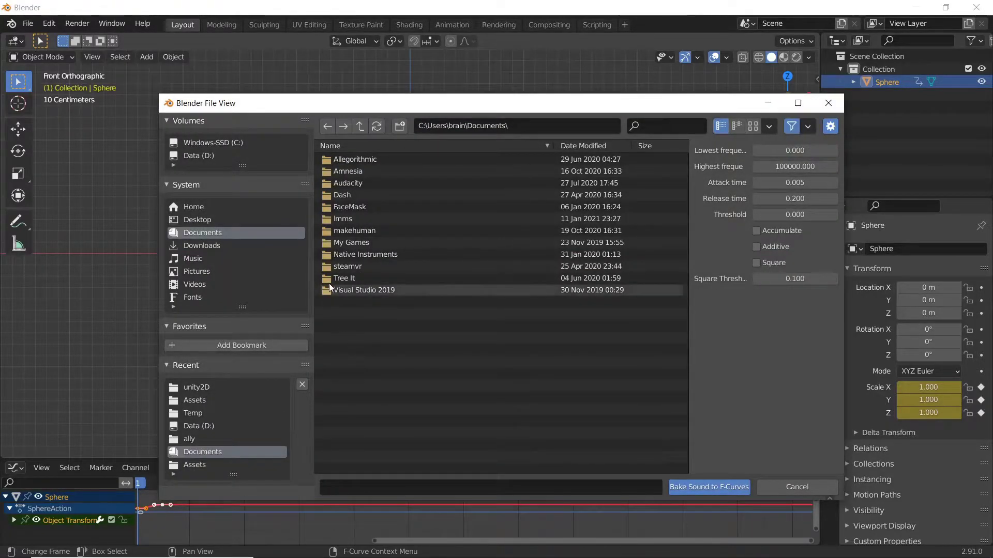
# Bake IntroVO.mp3 from Desktop\unity2D\SweetPea\Assets into the sphere's scale curves
pyautogui.click(198, 219)
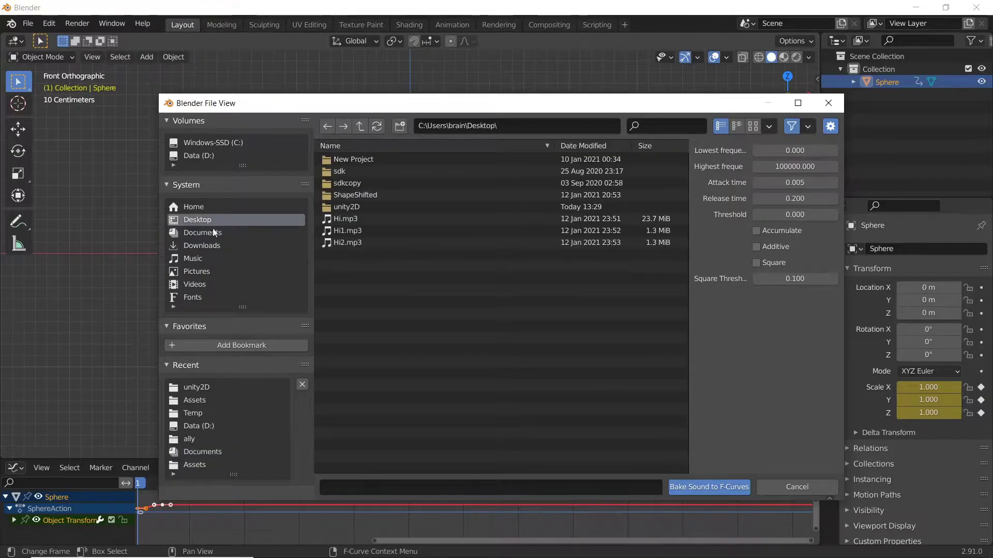
pyautogui.doubleClick(358, 207)
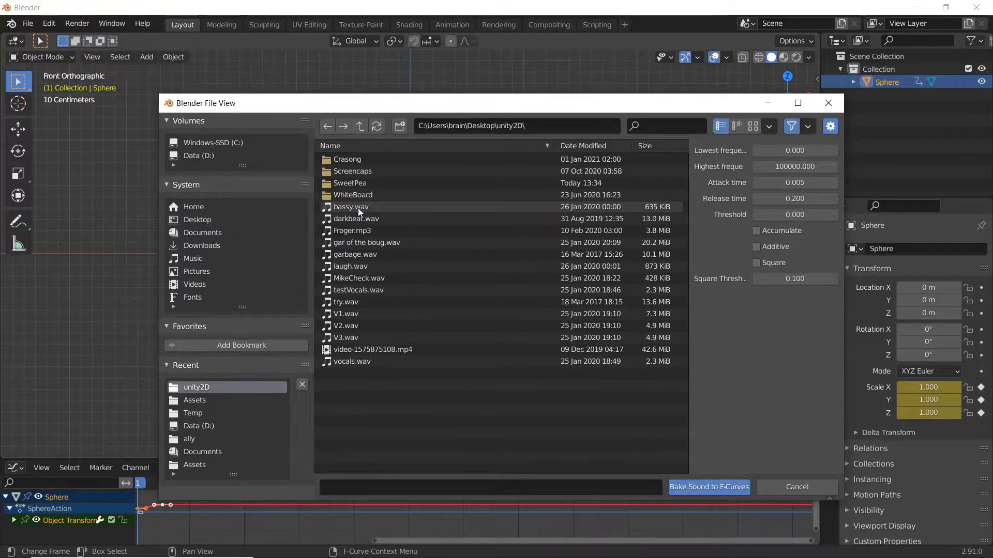
pyautogui.doubleClick(372, 184)
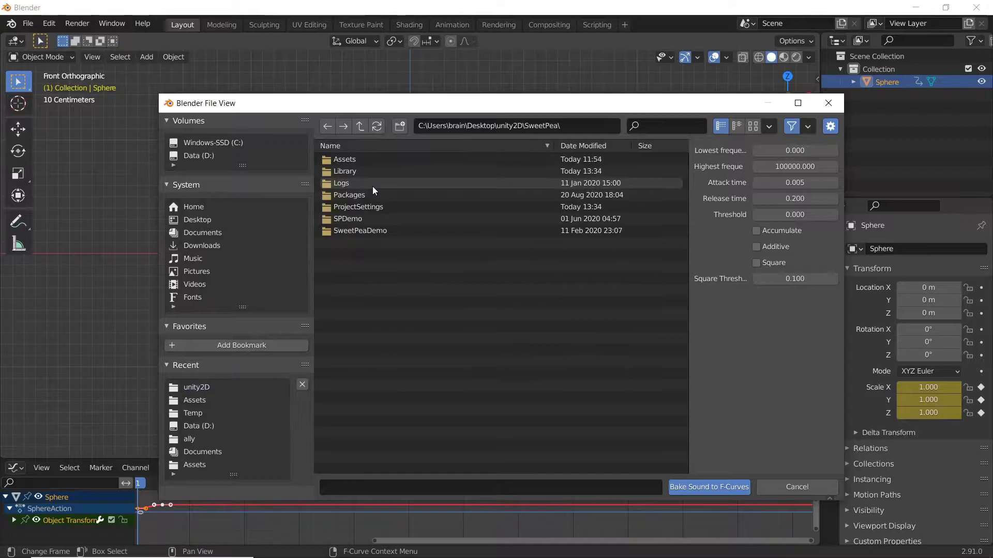
pyautogui.doubleClick(359, 161)
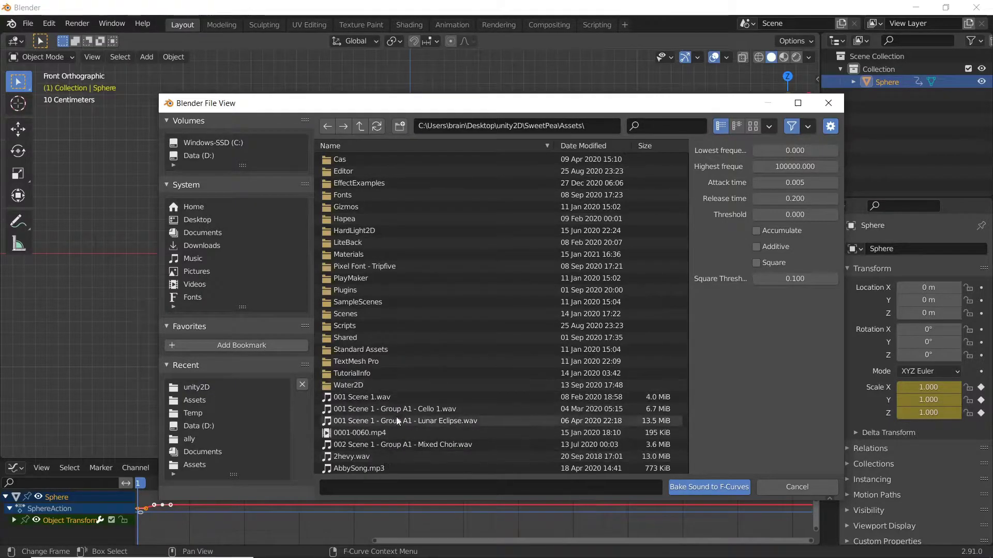
pyautogui.scroll(-10, 400, 311)
pyautogui.click(400, 277)
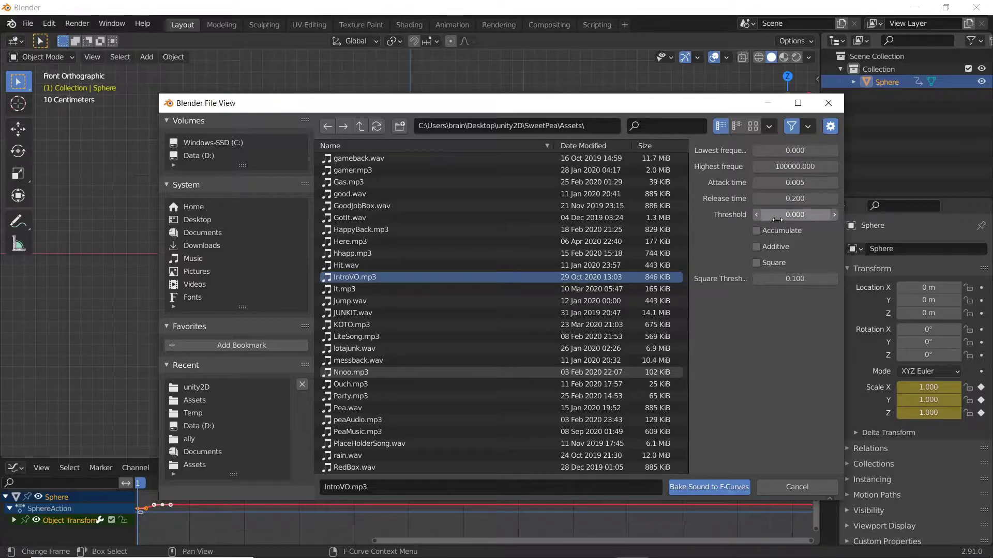
pyautogui.click(713, 486)
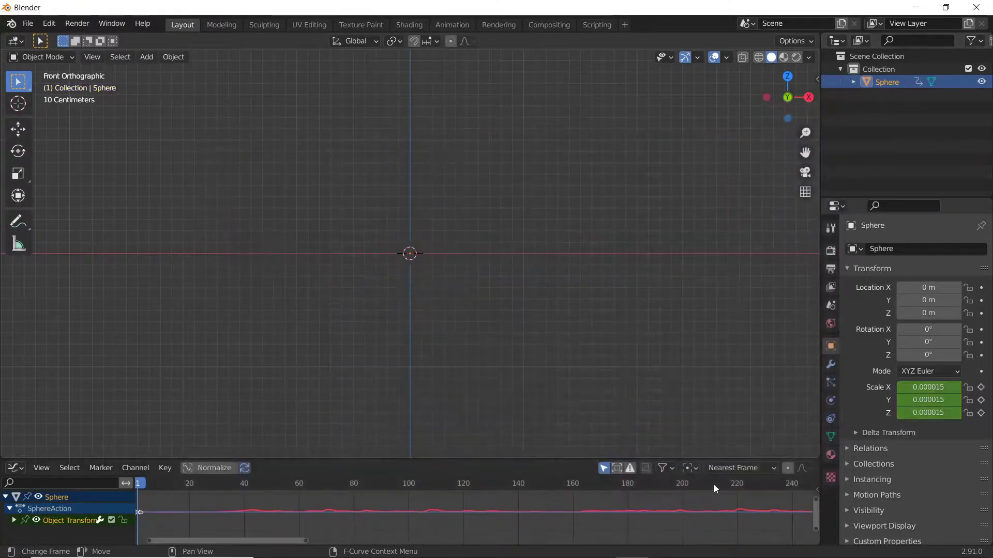
# Play the sound-driven scaling, orbit the view, and scrub to frame 42 (scale 0.588)
pyautogui.press('space')
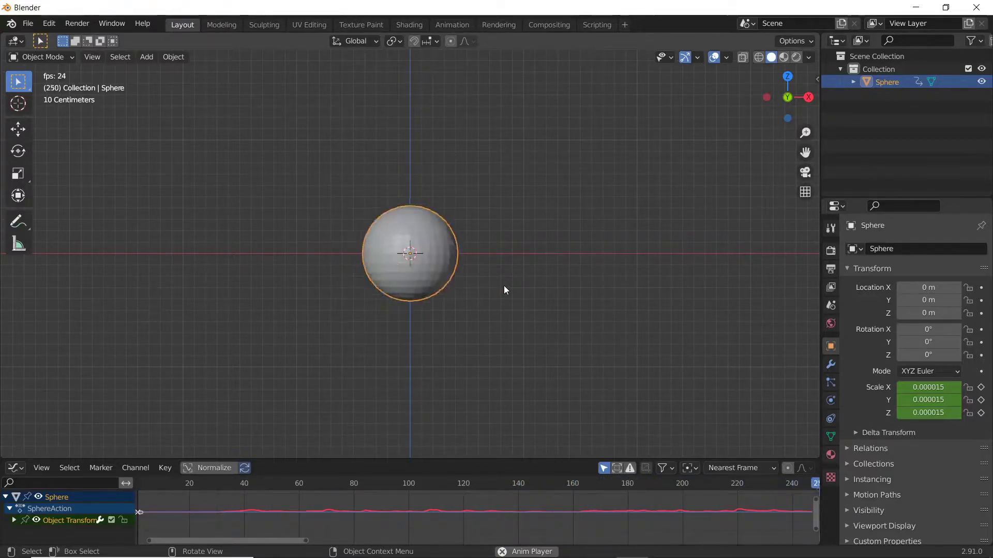
pyautogui.moveTo(570, 253); pyautogui.dragTo(514, 267, button='middle')
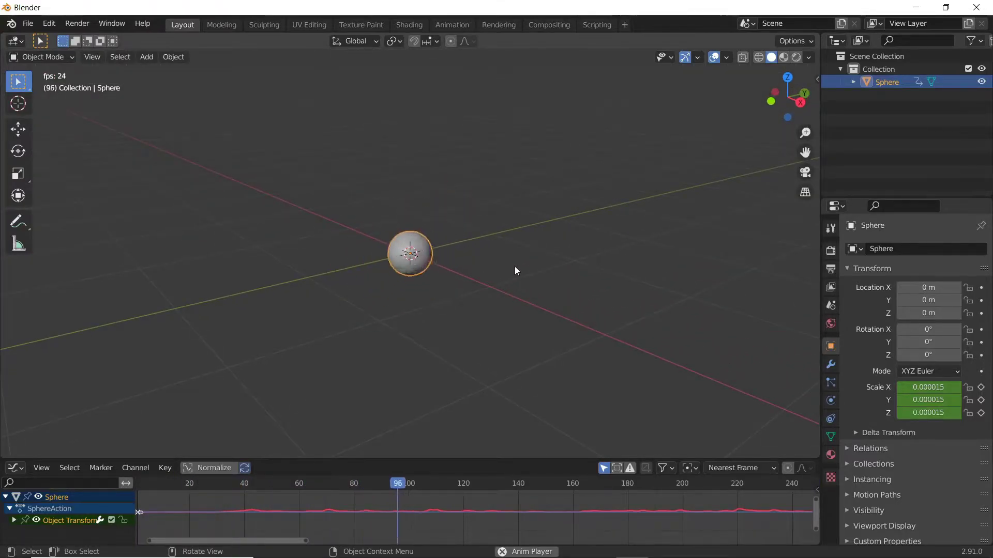
pyautogui.hotkey('shift', 'Left')
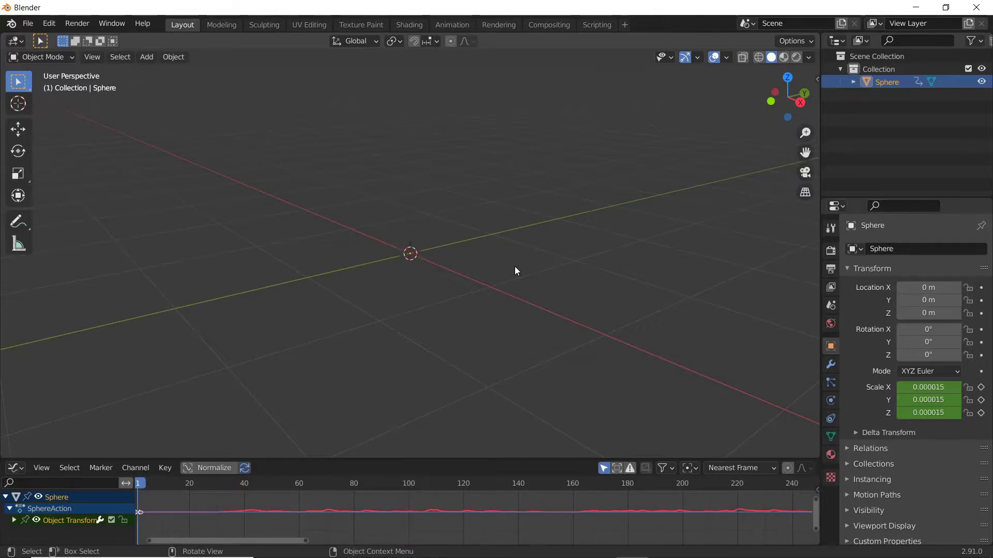
pyautogui.moveTo(305, 486); pyautogui.dragTo(251, 493)
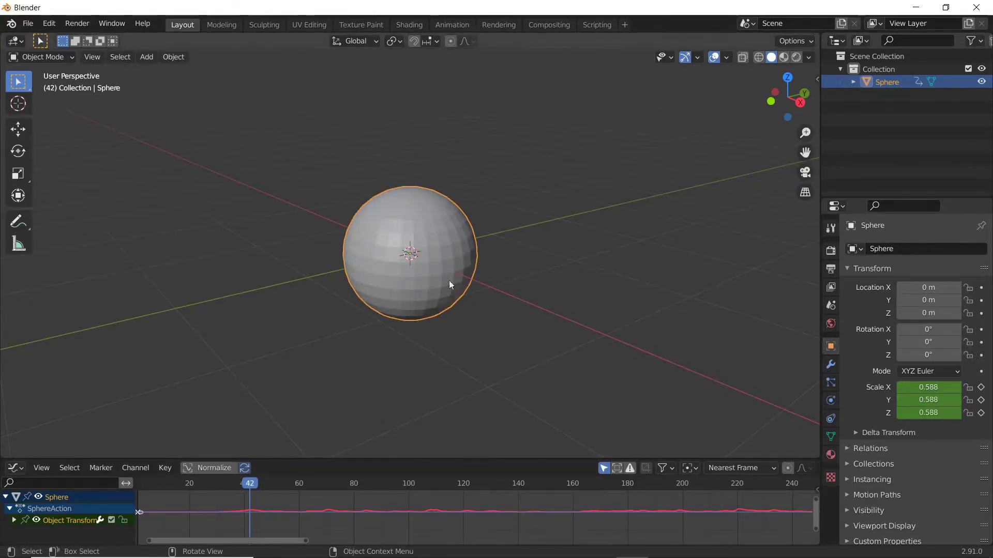
# Smooth-shade the sphere, give it a new black Material.001, and view it in Material Preview
pyautogui.rightClick(408, 249)
pyautogui.click(408, 249)
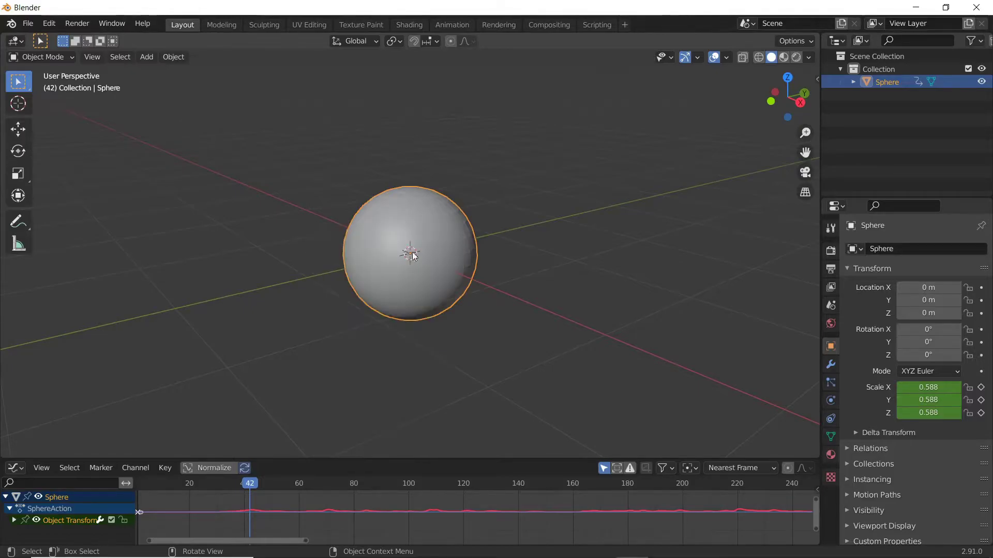
pyautogui.click(829, 452)
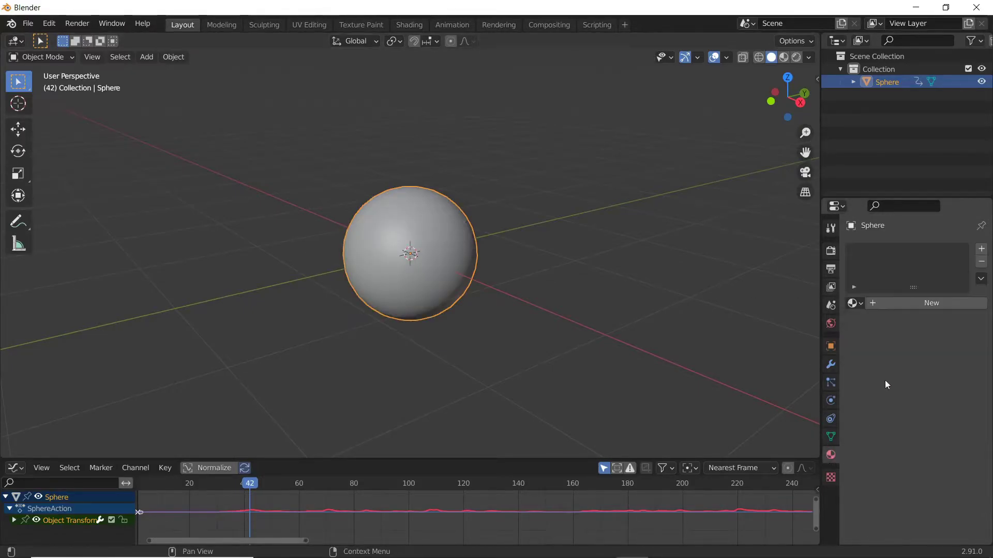
pyautogui.click(884, 303)
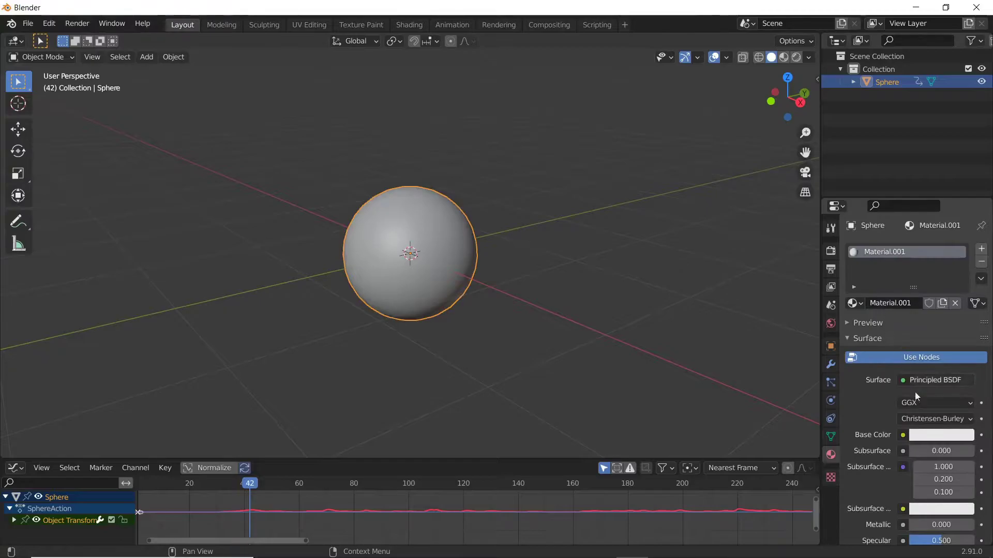
pyautogui.click(931, 436)
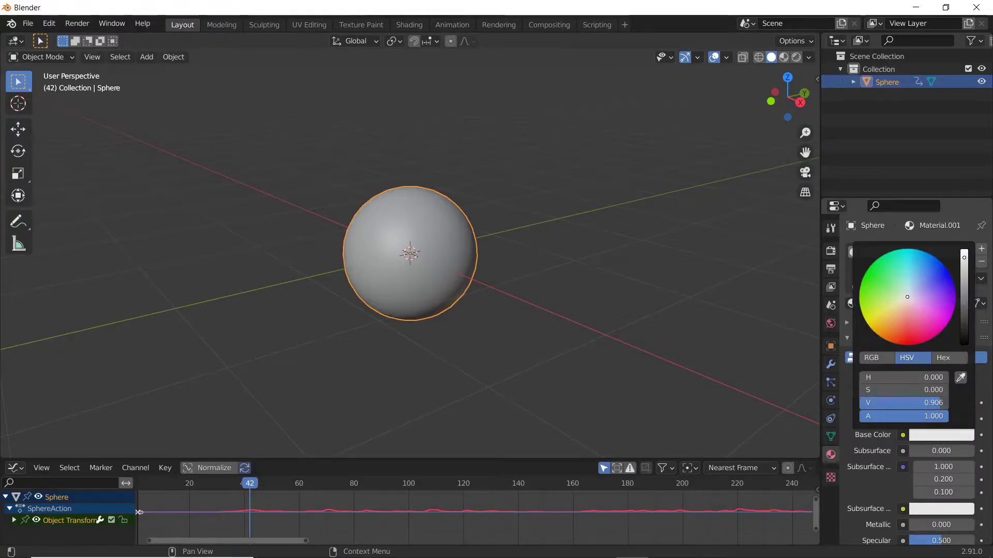
pyautogui.moveTo(904, 403); pyautogui.dragTo(864, 403)
pyautogui.press('z')
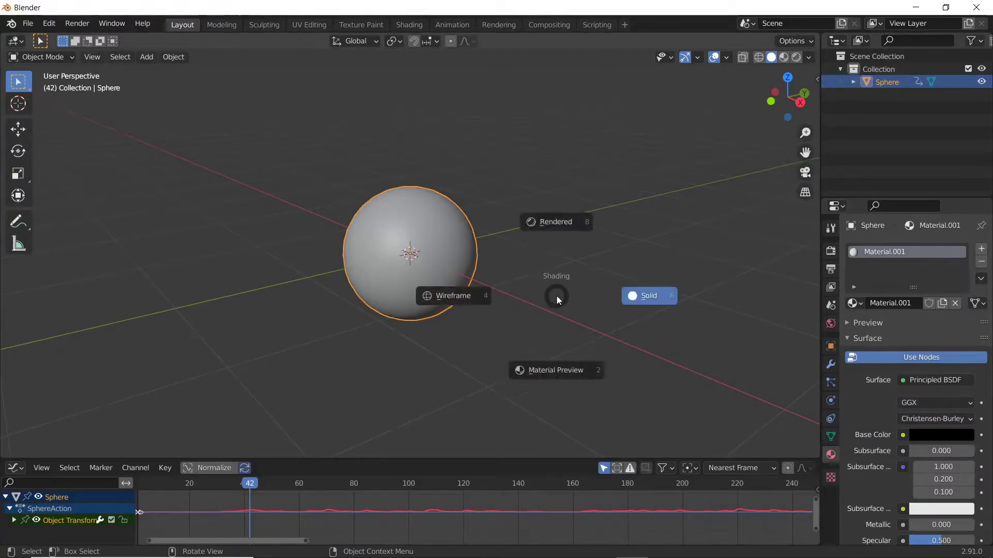
pyautogui.click(542, 362)
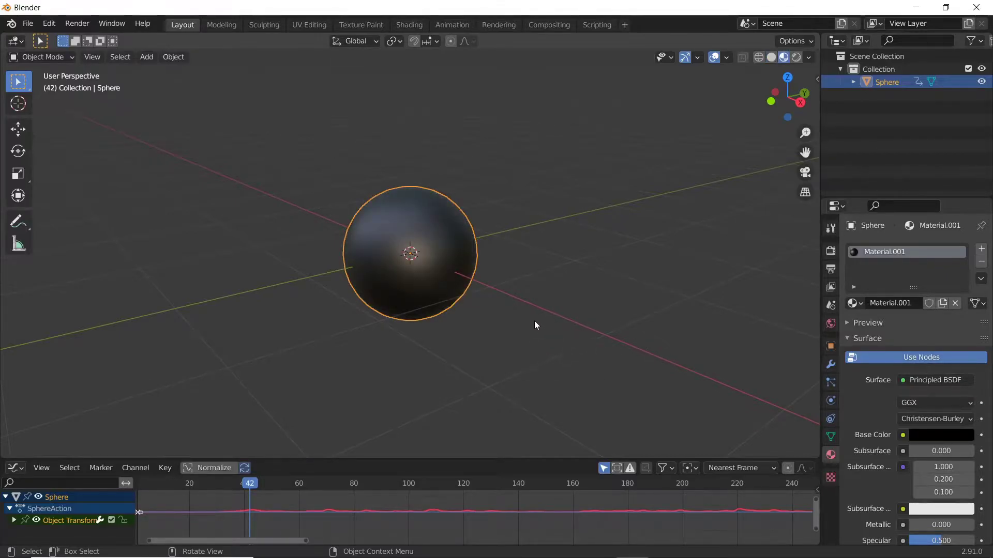
# Add a cube and move it back along Y behind the sphere
pyautogui.hotkey('shift', 'a')
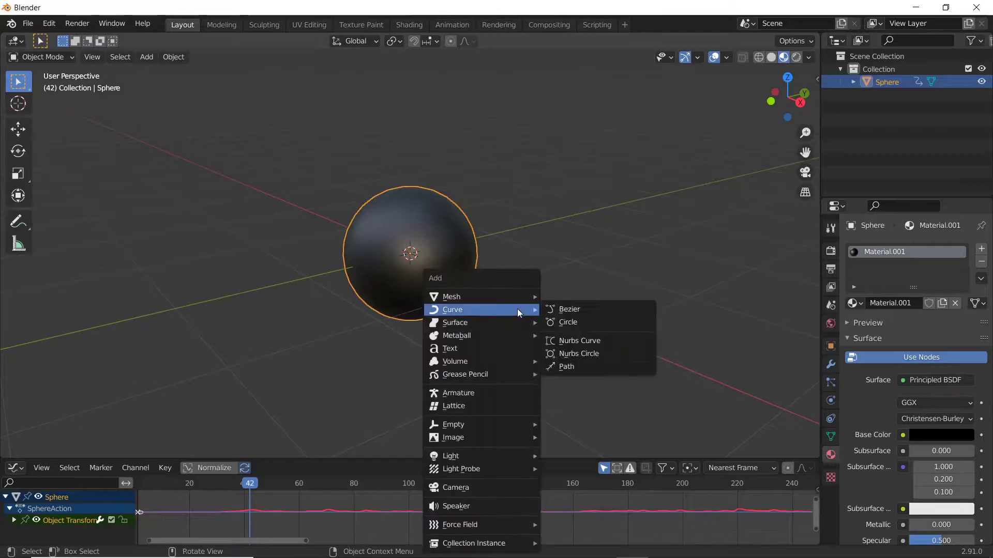
pyautogui.moveTo(509, 296)
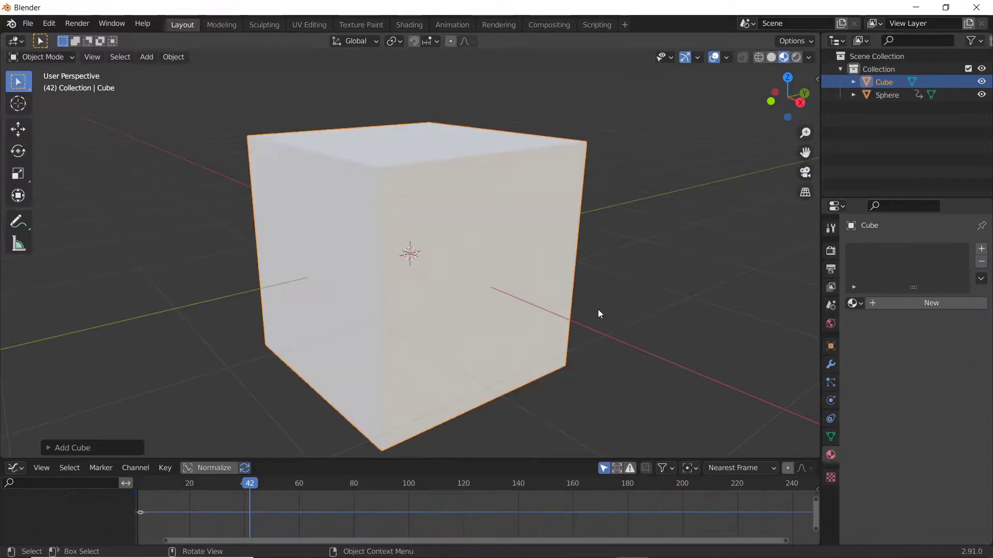
pyautogui.press('g')
pyautogui.press('x')
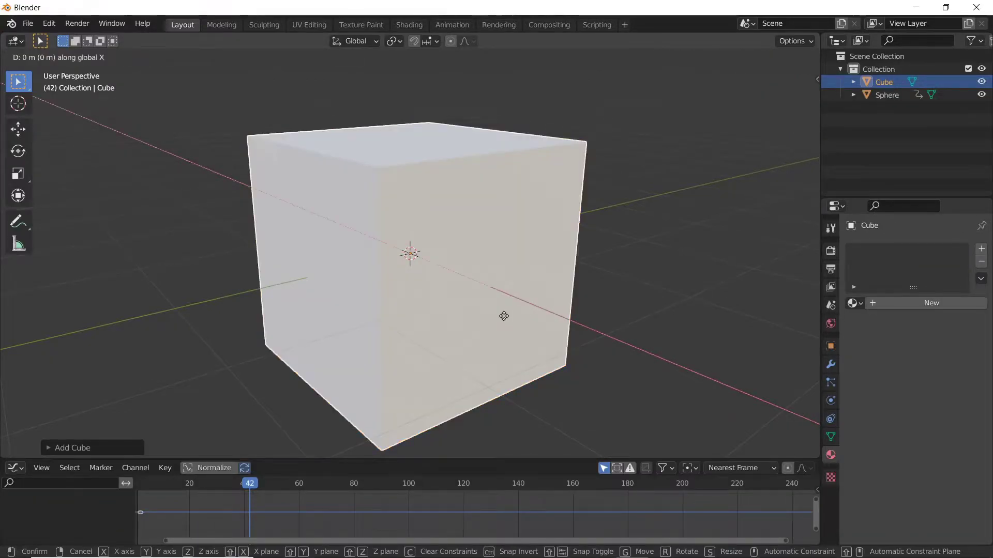
pyautogui.press('y')
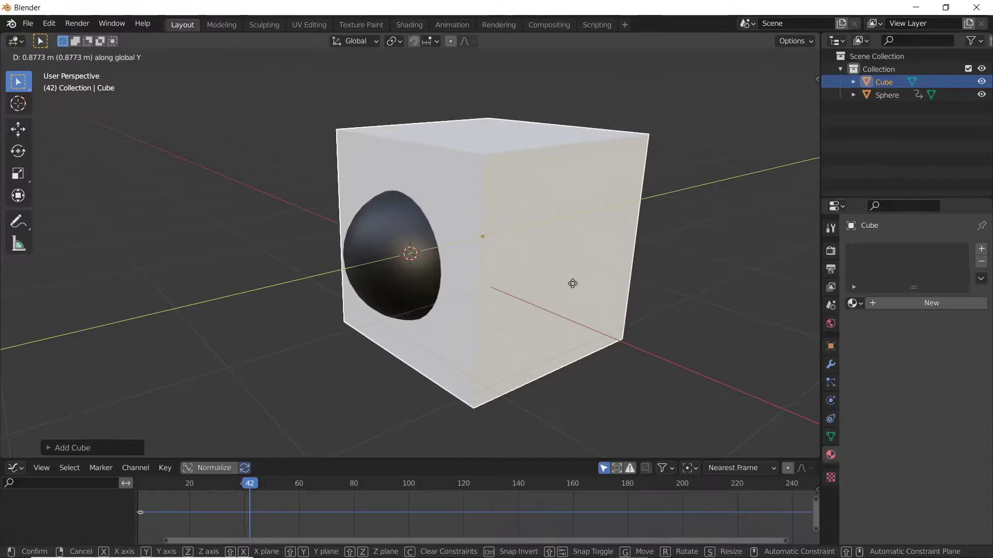
pyautogui.click(573, 283)
# Check the animation in front view, then start raising the cube along Z
pyautogui.press('KP_1')
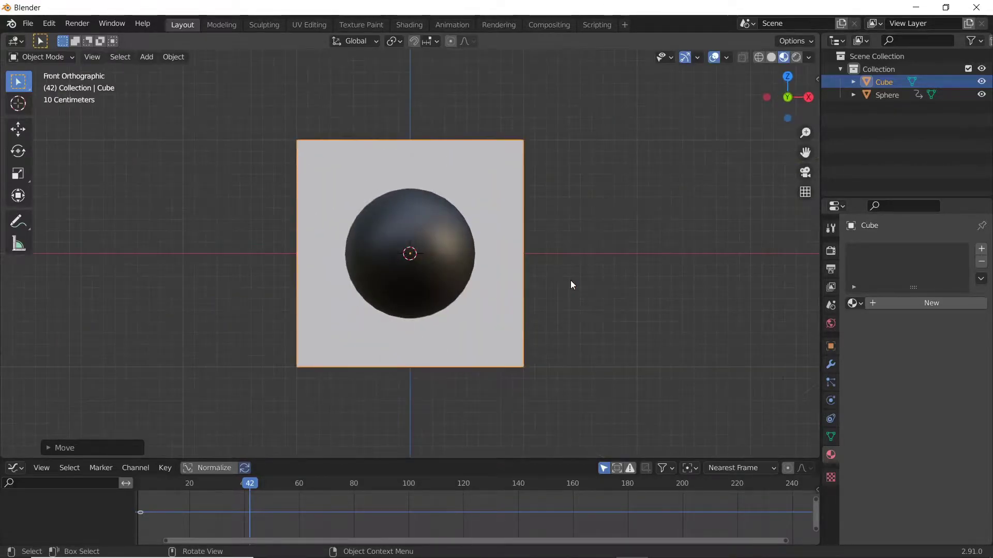
pyautogui.press('space')
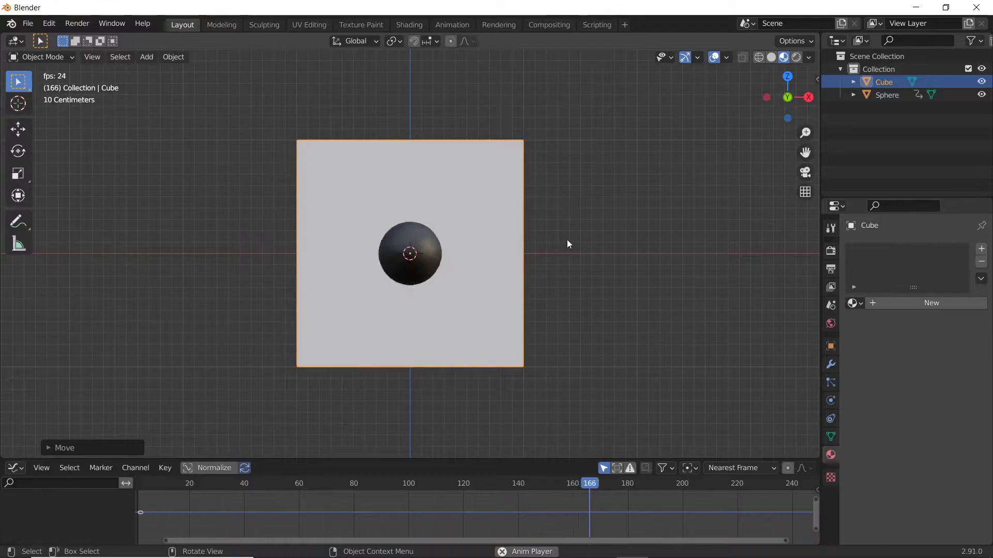
pyautogui.press('space')
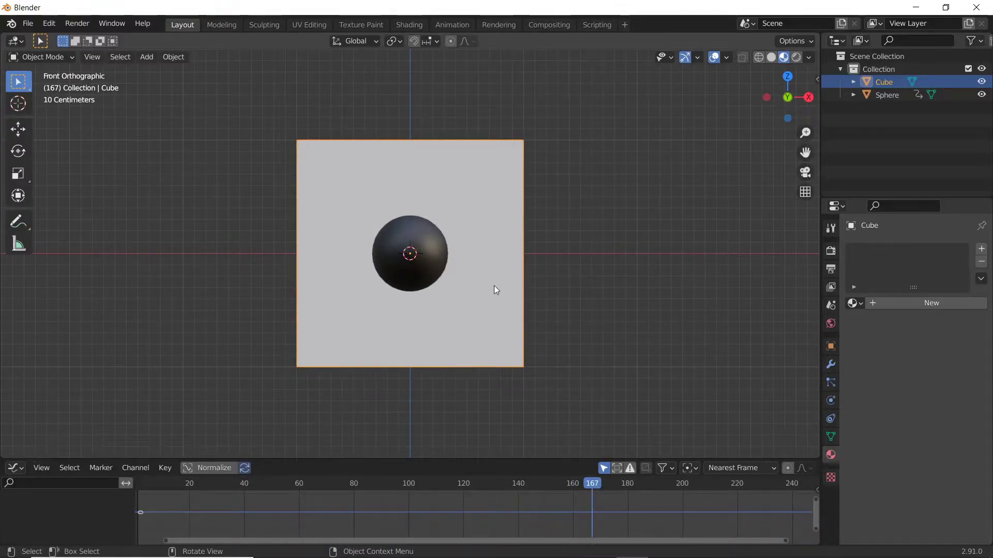
pyautogui.press('g')
pyautogui.press('z')
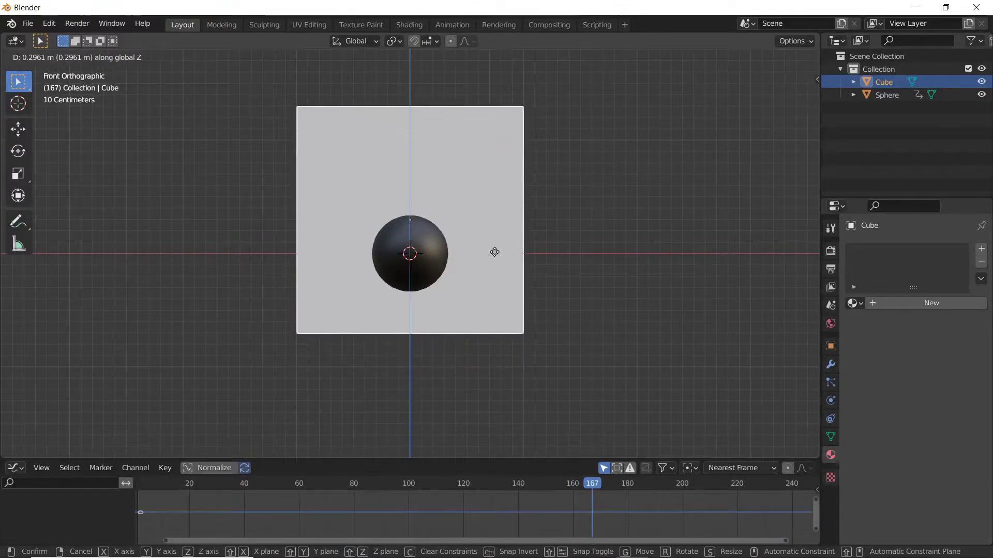
# Confirm the cube's slight raise, then add a UV sphere rotated 90 degrees
pyautogui.click(495, 252)
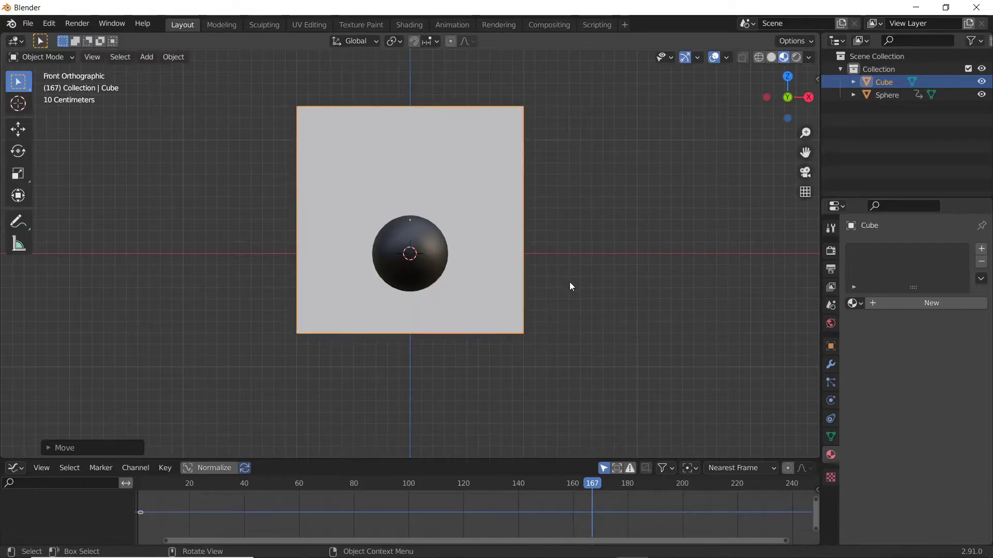
pyautogui.hotkey('shift', 'a')
pyautogui.moveTo(569, 282)
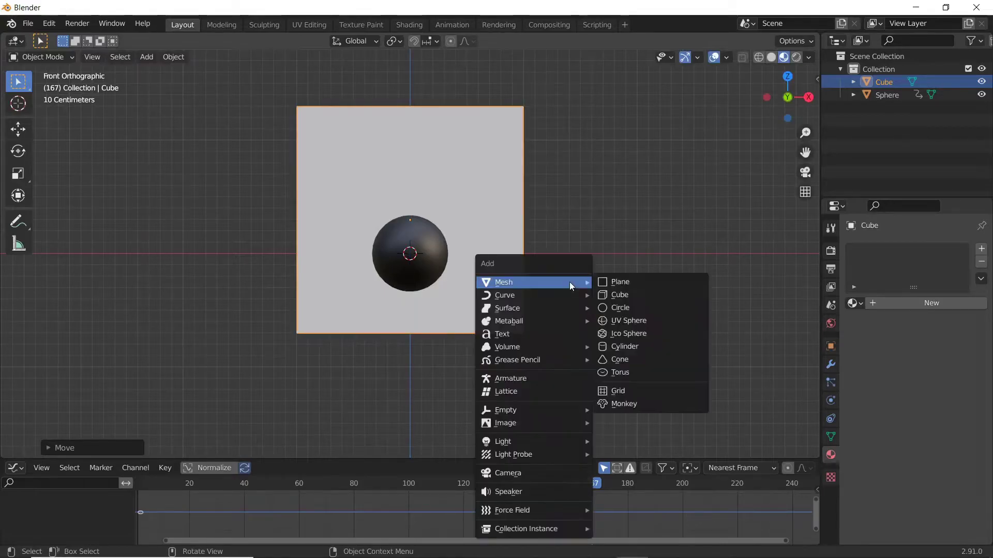
pyautogui.click(644, 326)
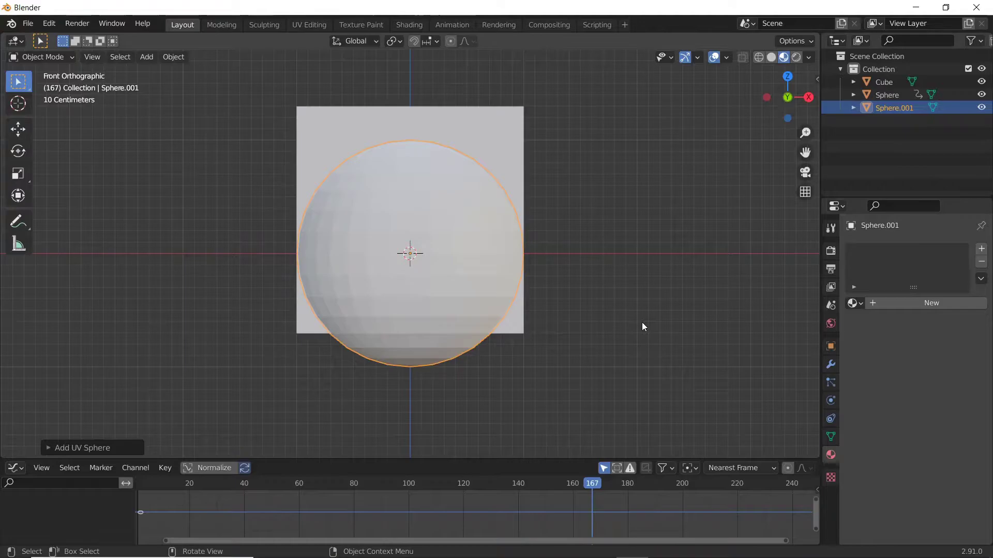
pyautogui.press('KP_3')
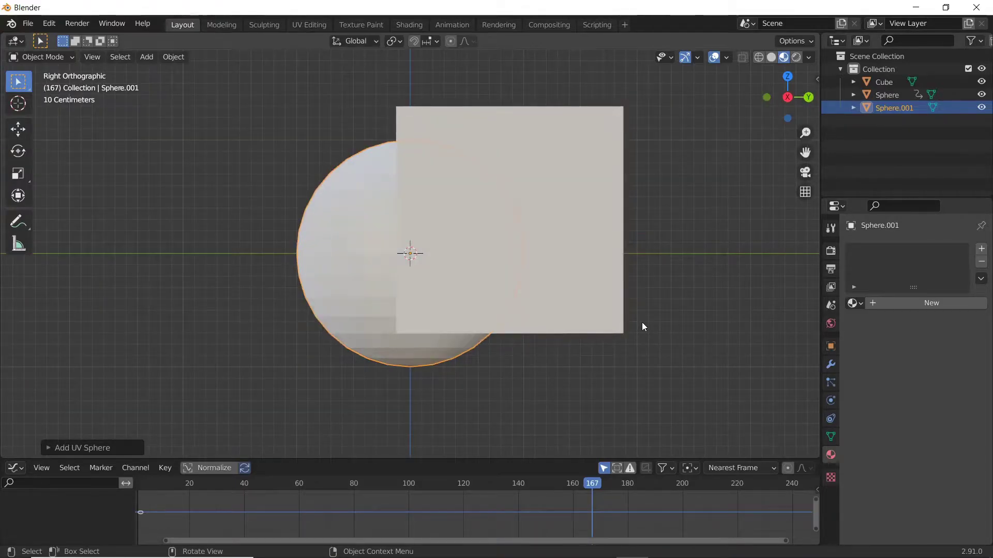
pyautogui.write('r90')
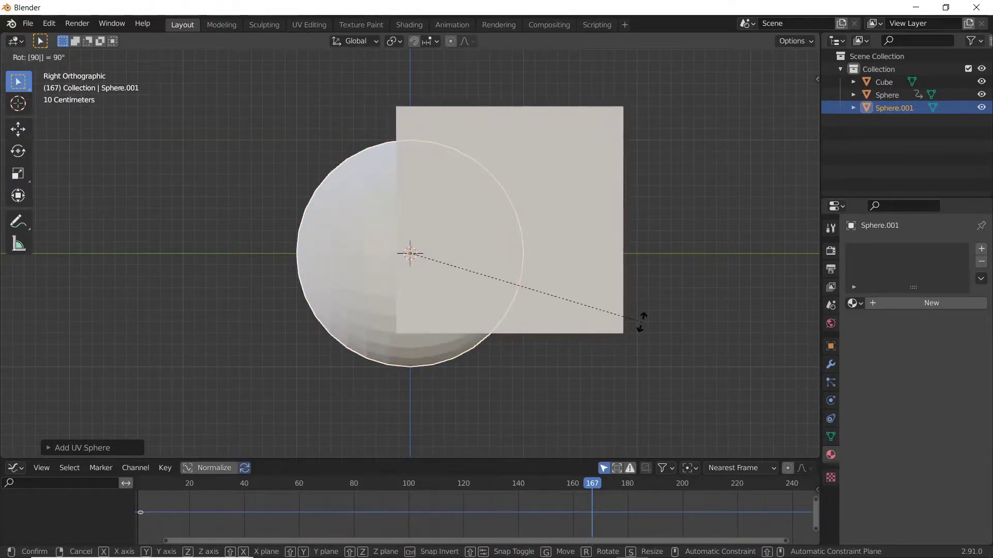
pyautogui.press('Return')
# Shrink the new sphere to about 0.47 and shade it smooth
pyautogui.press('s')
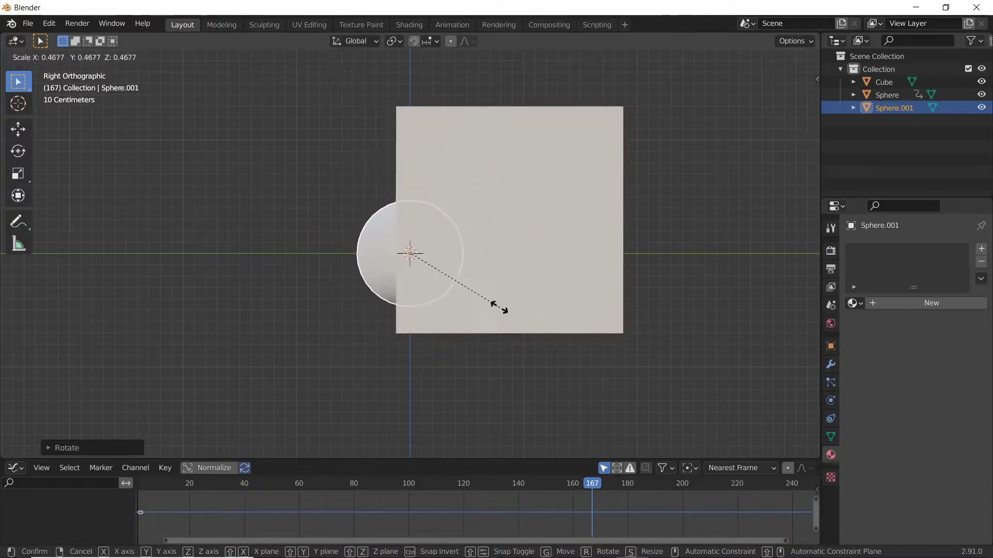
pyautogui.click(452, 286)
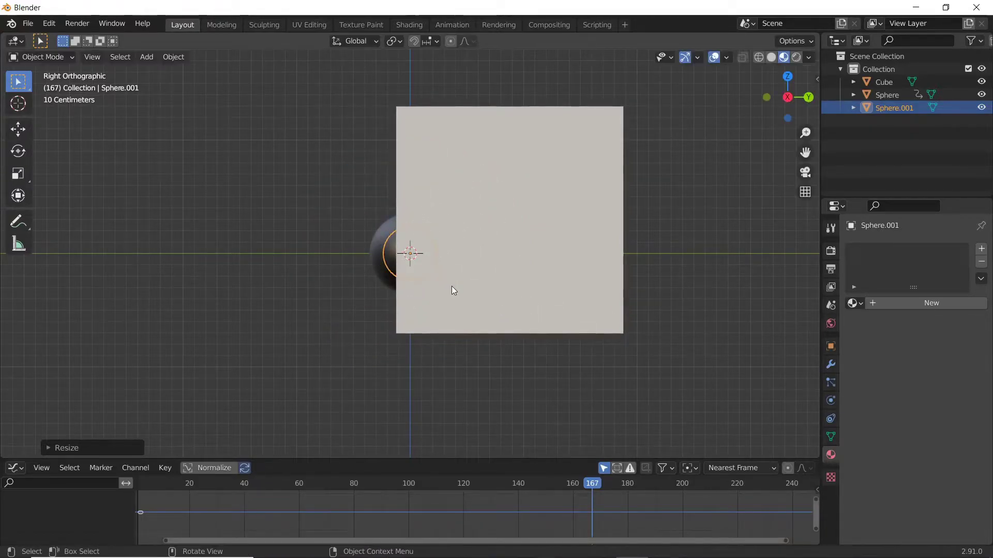
pyautogui.rightClick(420, 253)
pyautogui.click(421, 254)
# Move Sphere.001 to the upper left of the cube's front face
pyautogui.press('g')
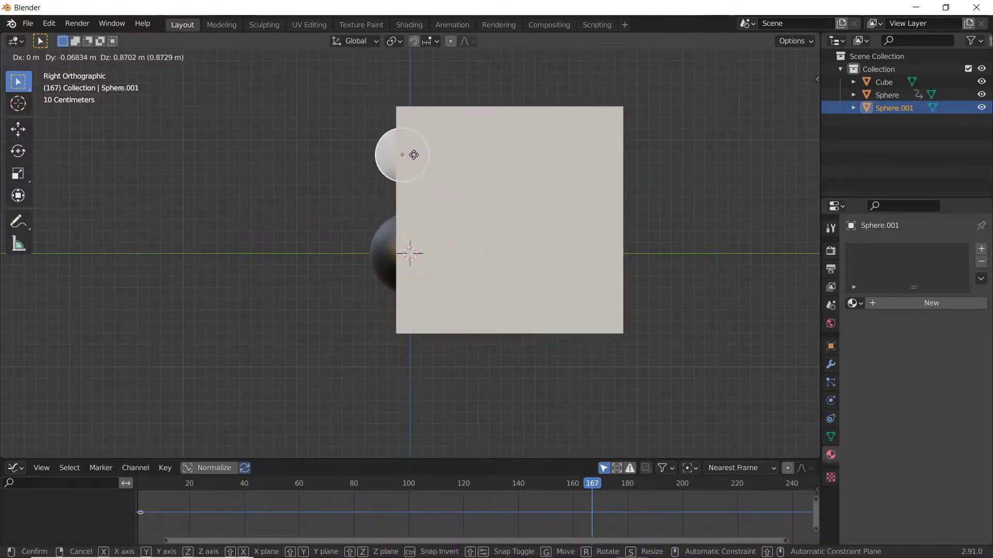
pyautogui.click(414, 158)
pyautogui.press('KP_1')
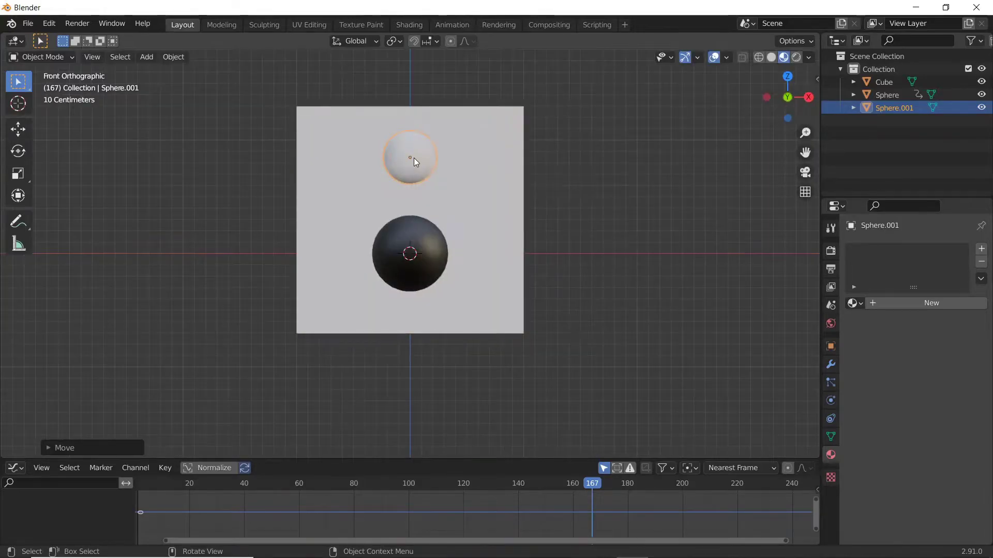
pyautogui.press('g')
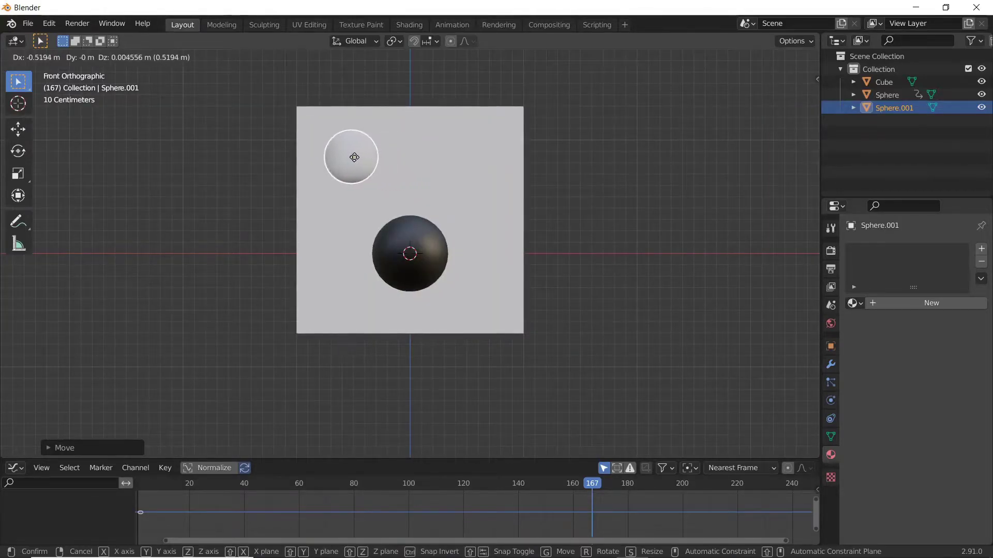
pyautogui.click(355, 159)
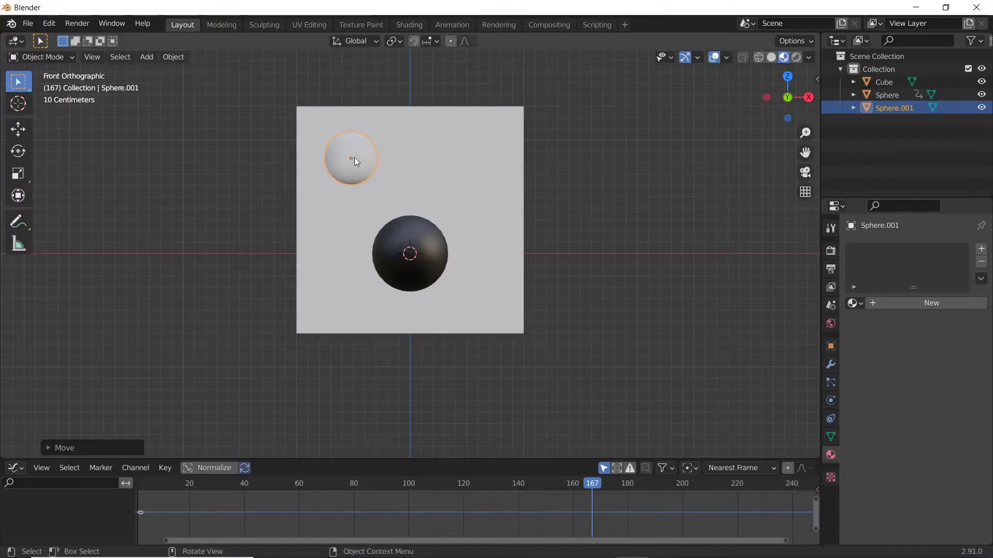
# In Edit Mode with wireframe side view, box-select the sphere's front cap vertices
pyautogui.press('Tab')
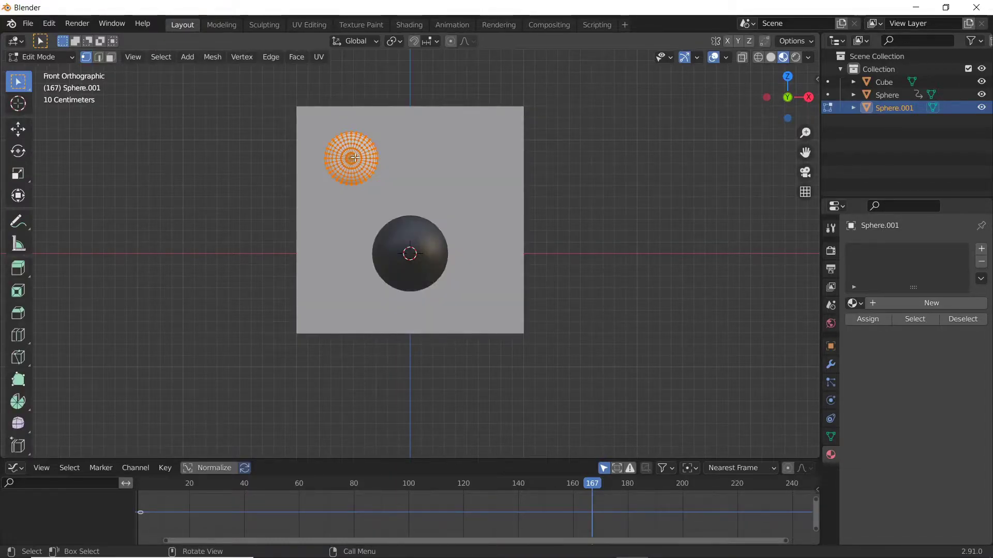
pyautogui.press('KP_Decimal')
pyautogui.press('KP_3')
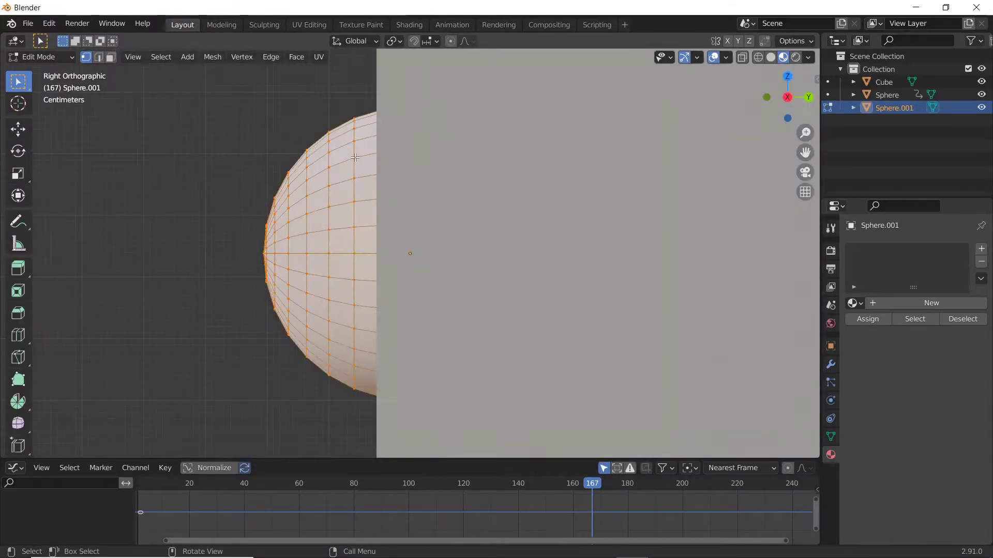
pyautogui.press('z')
pyautogui.click(282, 154)
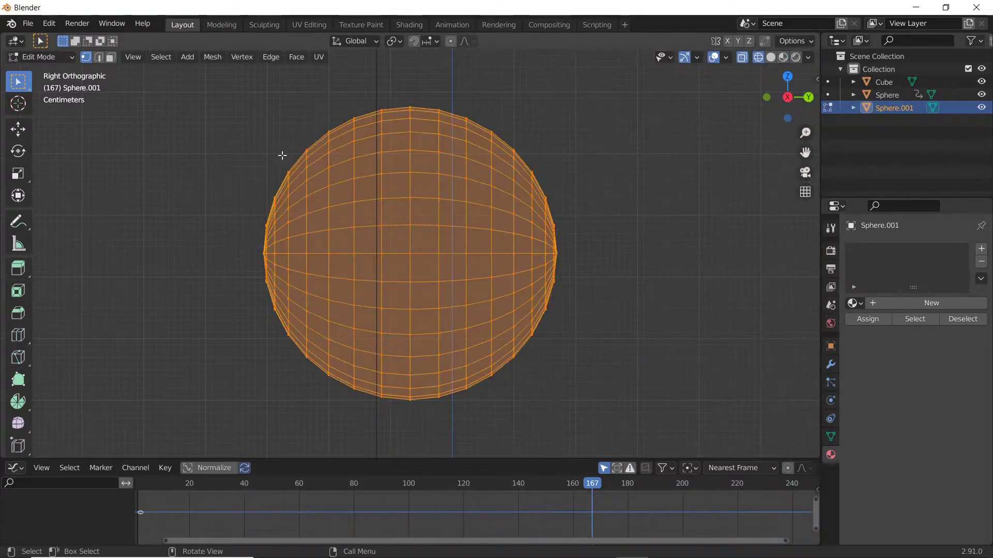
pyautogui.hotkey('alt', 'a')
pyautogui.press('b')
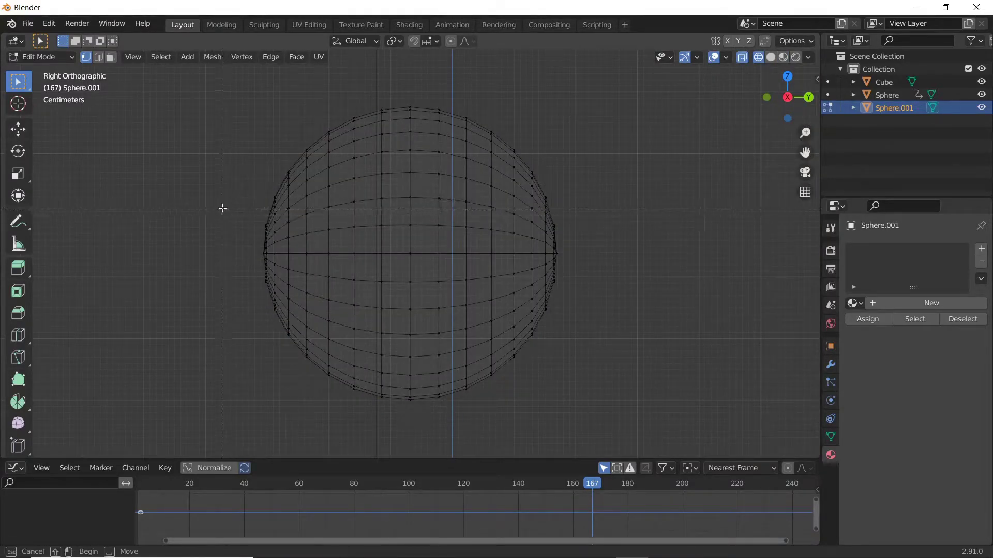
pyautogui.moveTo(222, 204); pyautogui.dragTo(271, 308)
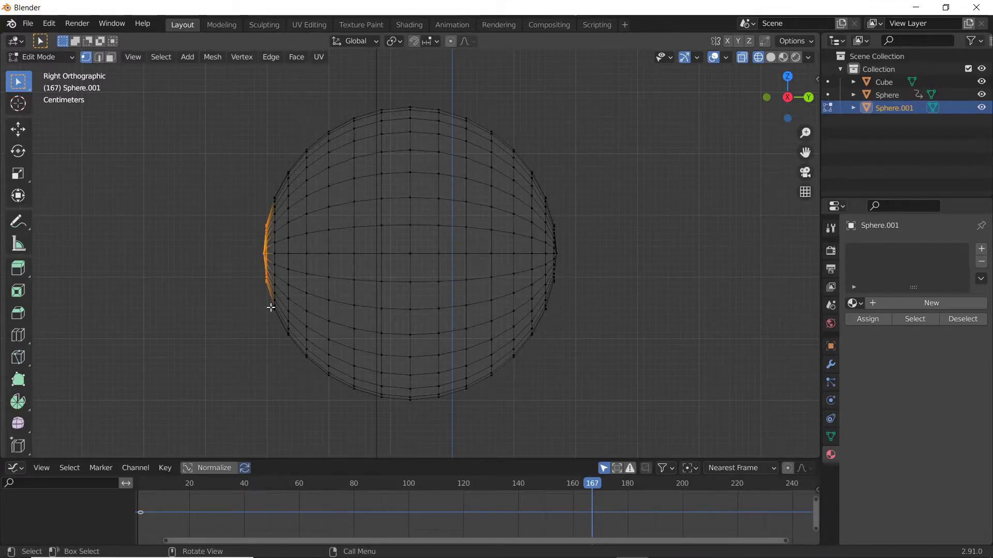
# Add white Material.002 and black Material.003 for the selected front cap
pyautogui.press('Tab')
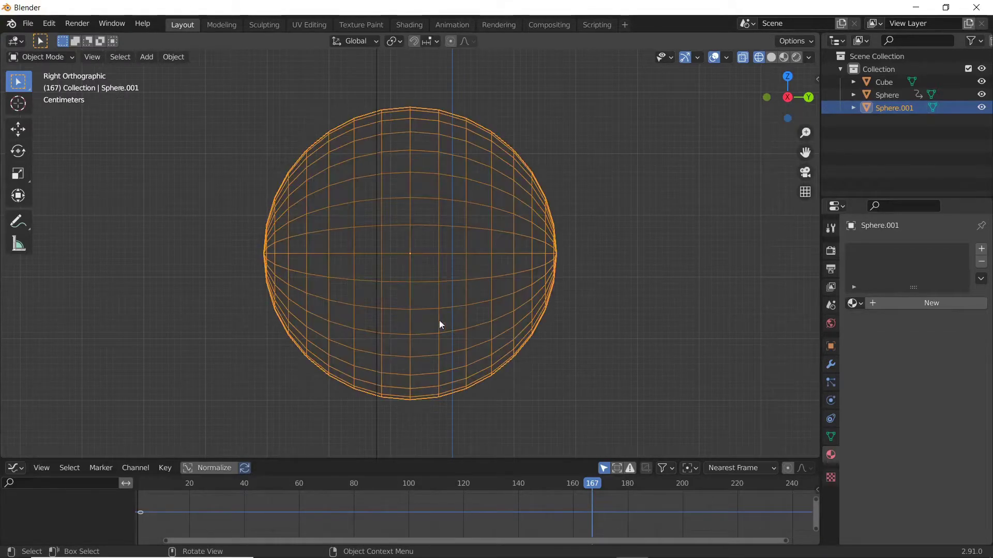
pyautogui.click(899, 304)
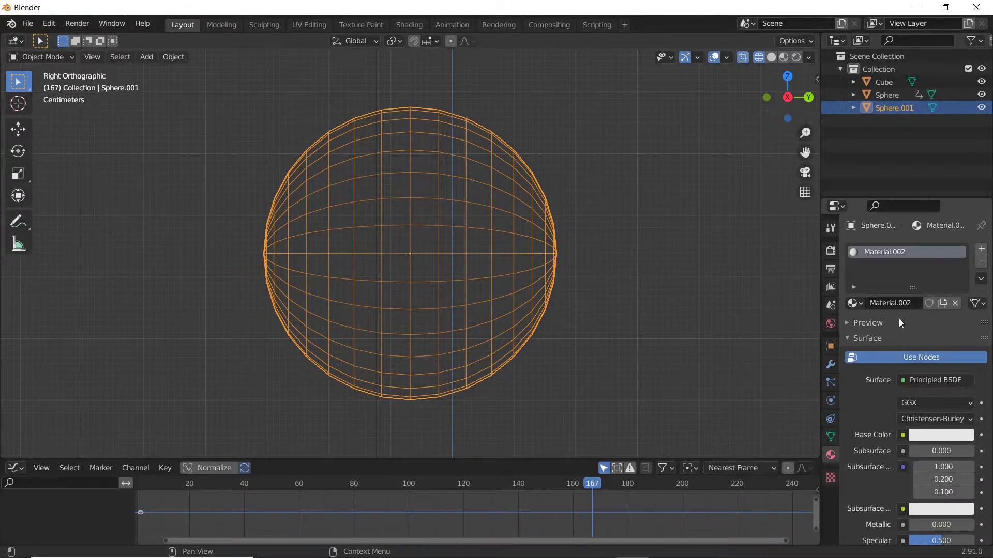
pyautogui.click(982, 249)
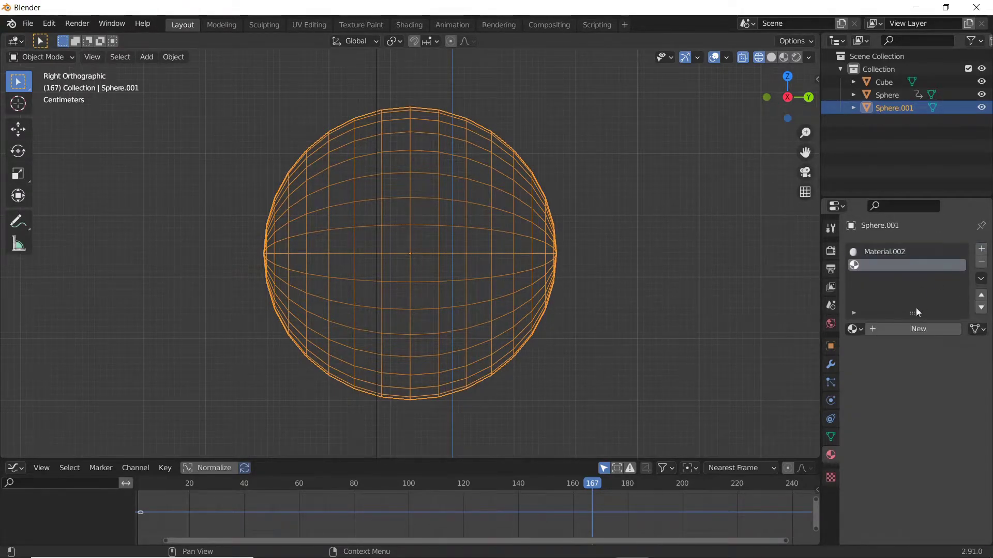
pyautogui.click(895, 331)
pyautogui.press('Tab')
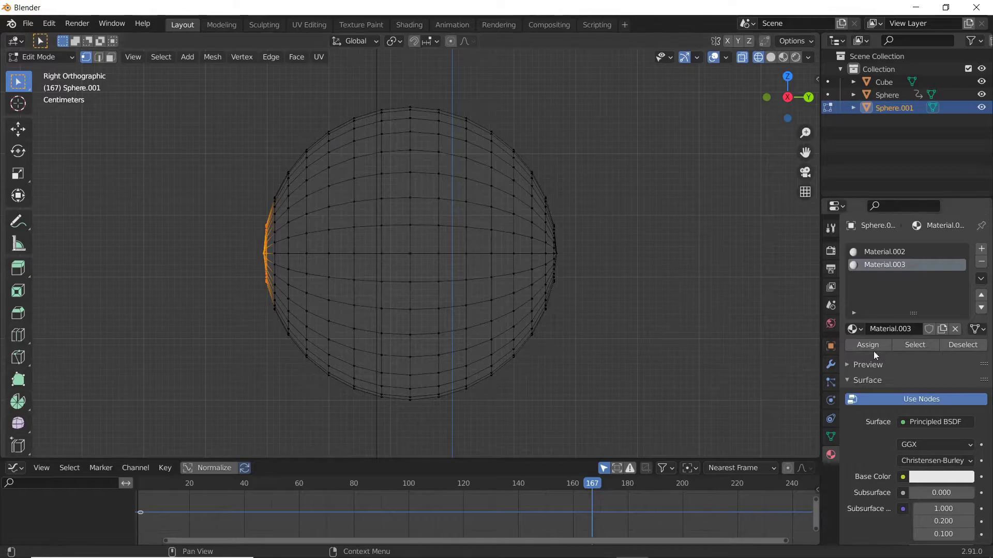
pyautogui.click(933, 476)
pyautogui.click(964, 385)
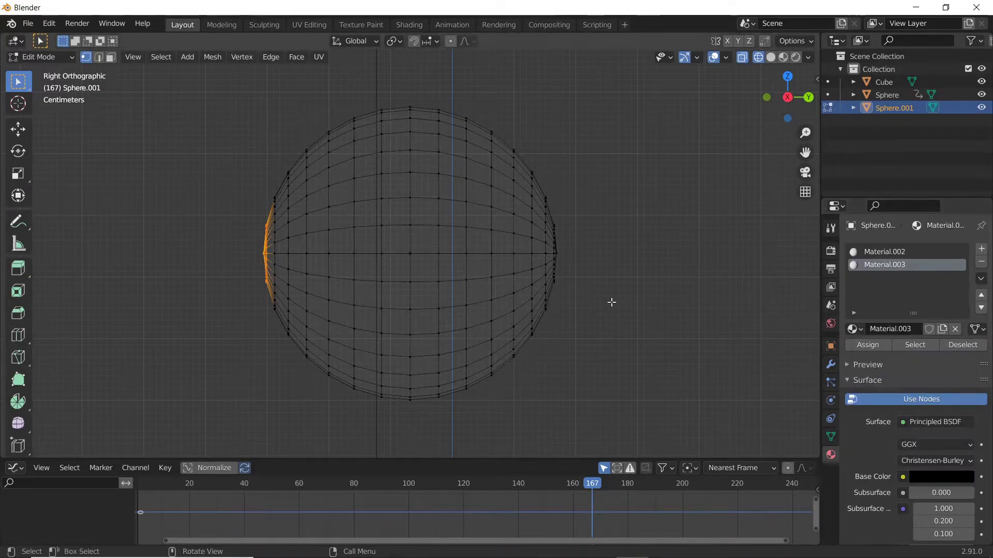
pyautogui.press('Tab')
# Switch to Material Preview and inspect the eye from the front
pyautogui.press('z')
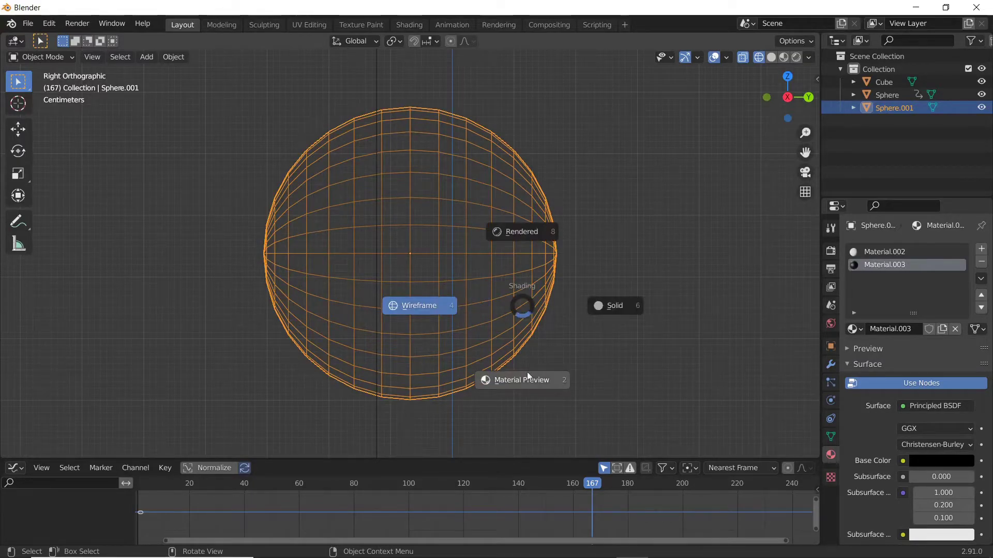
pyautogui.click(519, 379)
pyautogui.moveTo(337, 337); pyautogui.dragTo(467, 337, button='middle')
pyautogui.press('KP_1')
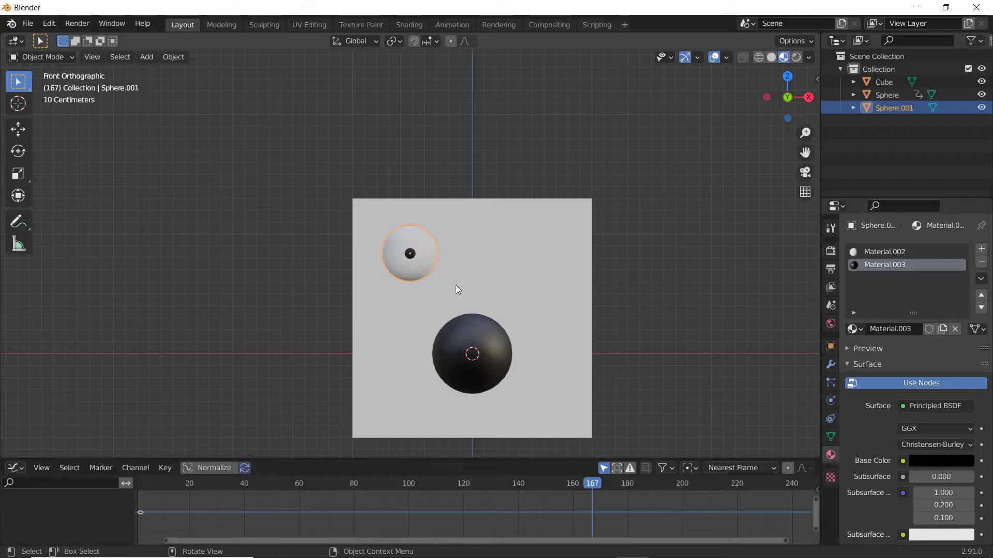
# Duplicate the eye sphere along X to place a second eye at the cube's upper right
pyautogui.hotkey('shift', 'd')
pyautogui.press('x')
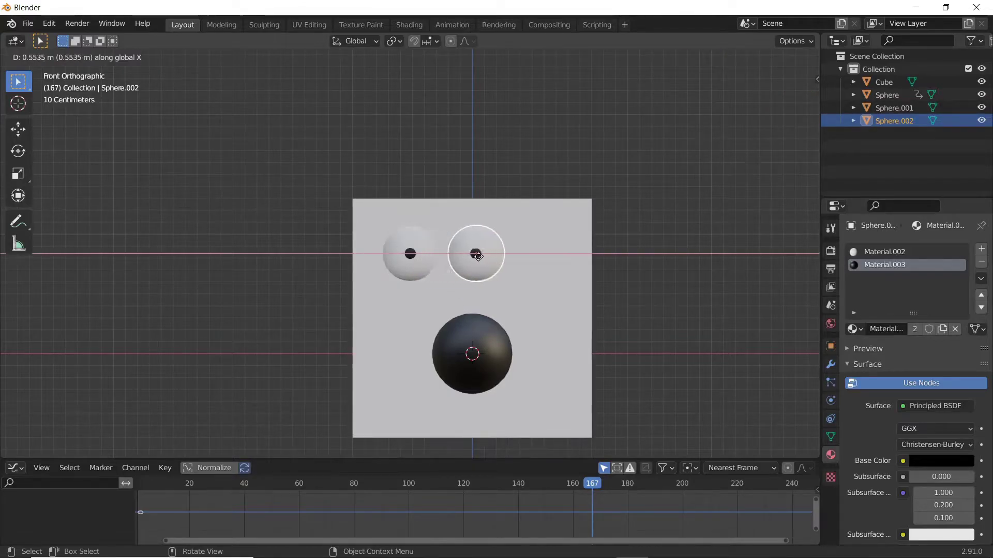
pyautogui.click(527, 262)
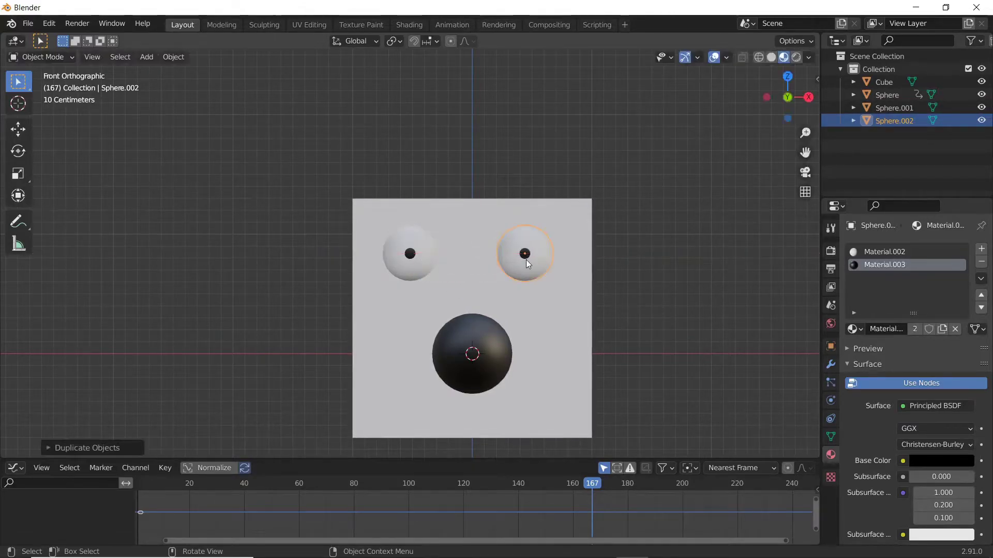
# Play the animation and orbit around the cube character to preview it
pyautogui.press('space')
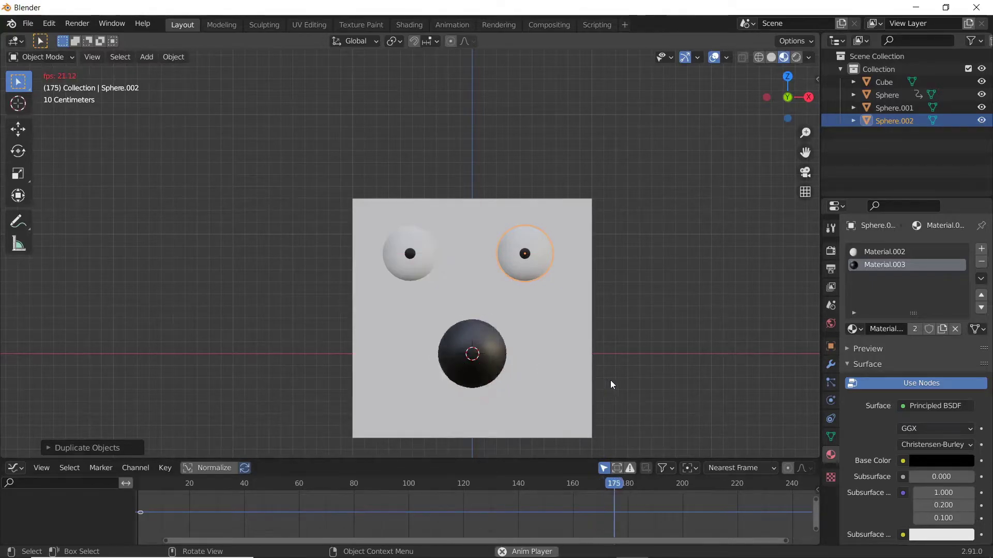
pyautogui.moveTo(511, 343); pyautogui.dragTo(593, 328, button='middle')
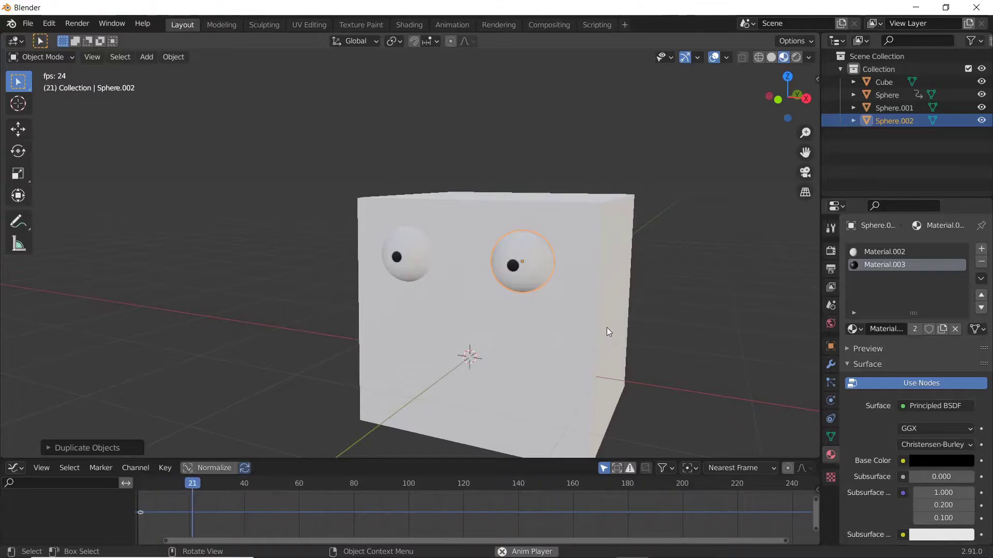
pyautogui.press('space')
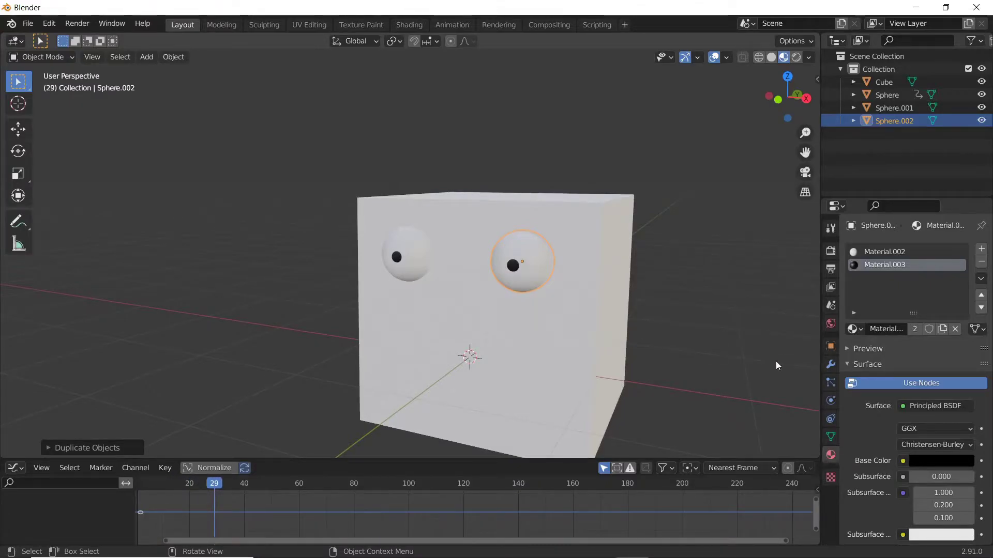
# In the Output properties, set the scene's Frame End to 7565
pyautogui.click(831, 252)
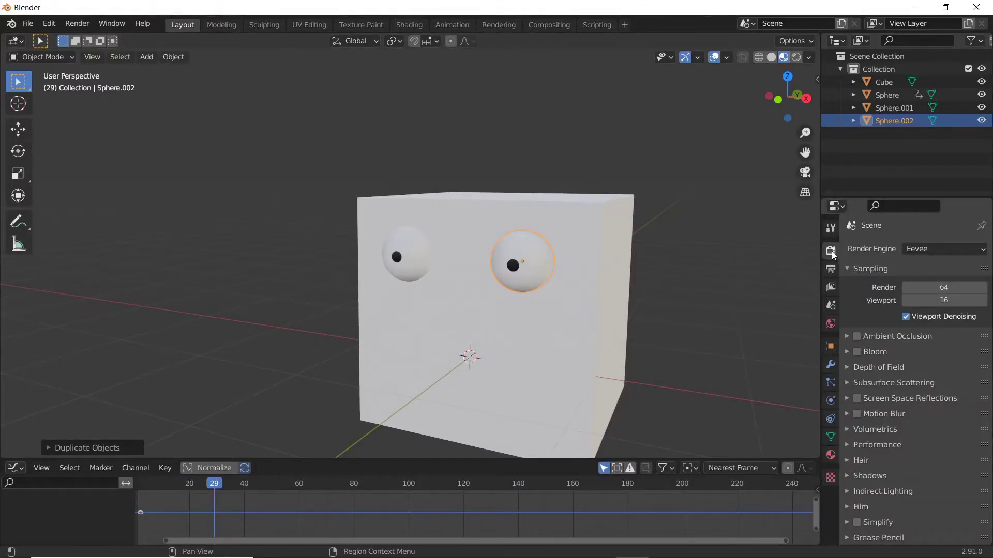
pyautogui.click(831, 269)
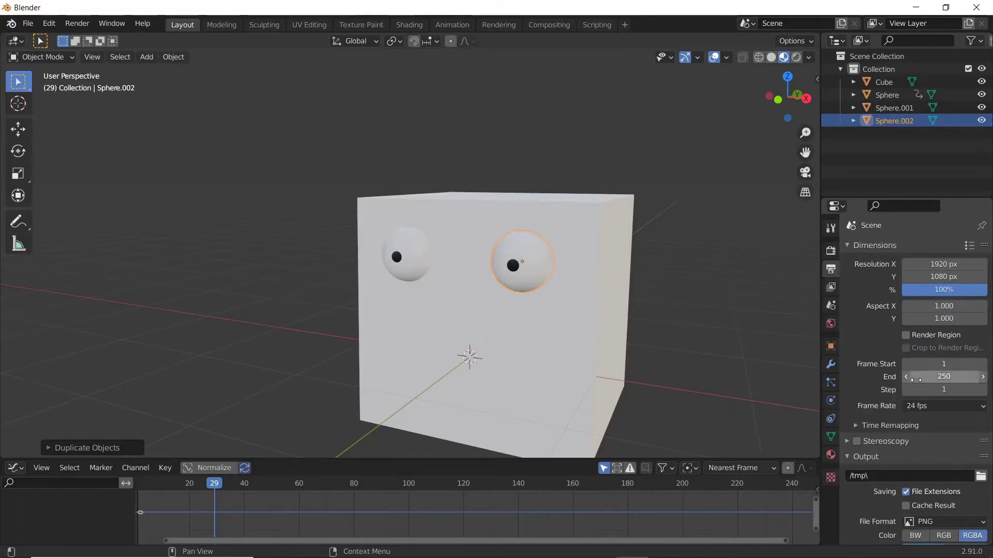
pyautogui.write('3646')
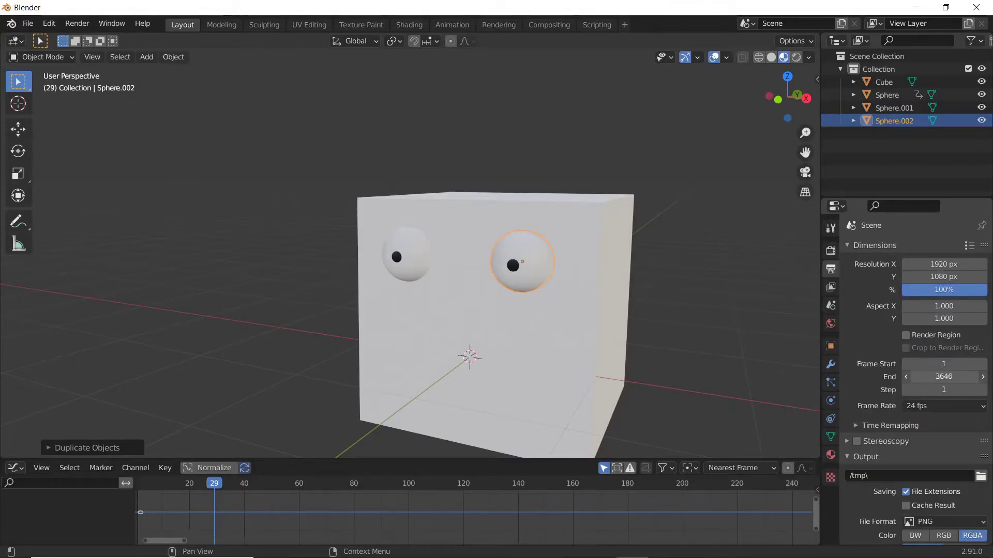
pyautogui.moveTo(943, 376); pyautogui.dragTo(972, 377)
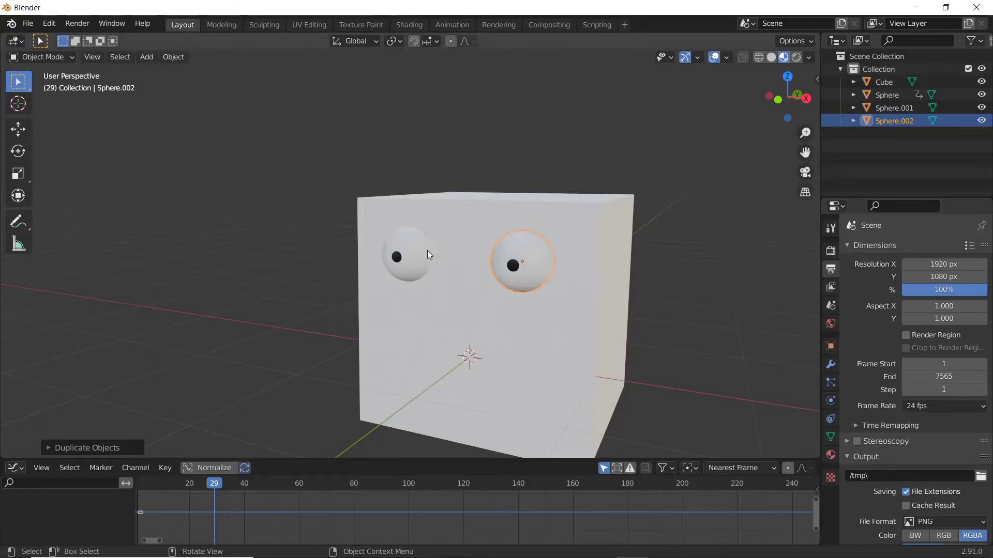
# Add a Video Editing workspace with the playhead at frame 1
pyautogui.click(625, 25)
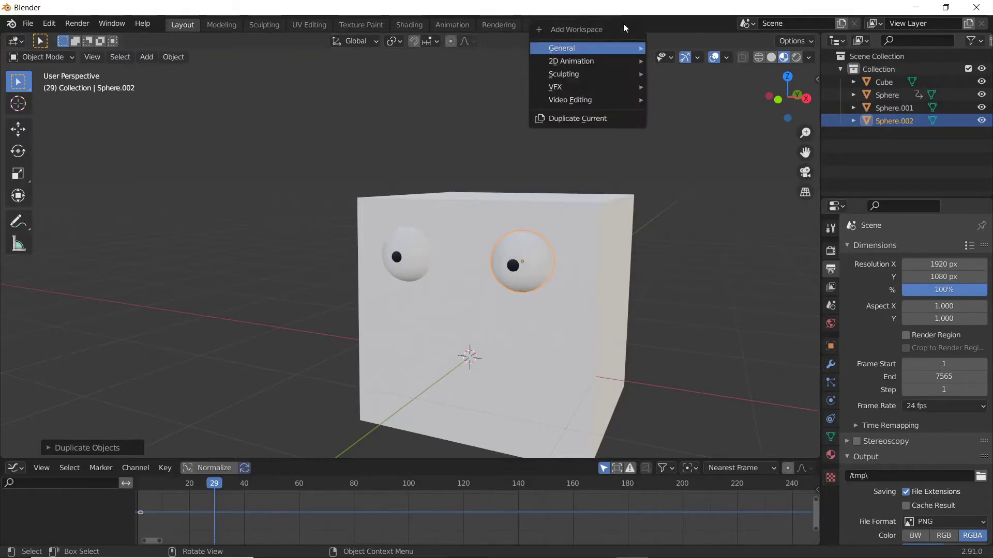
pyautogui.moveTo(603, 103)
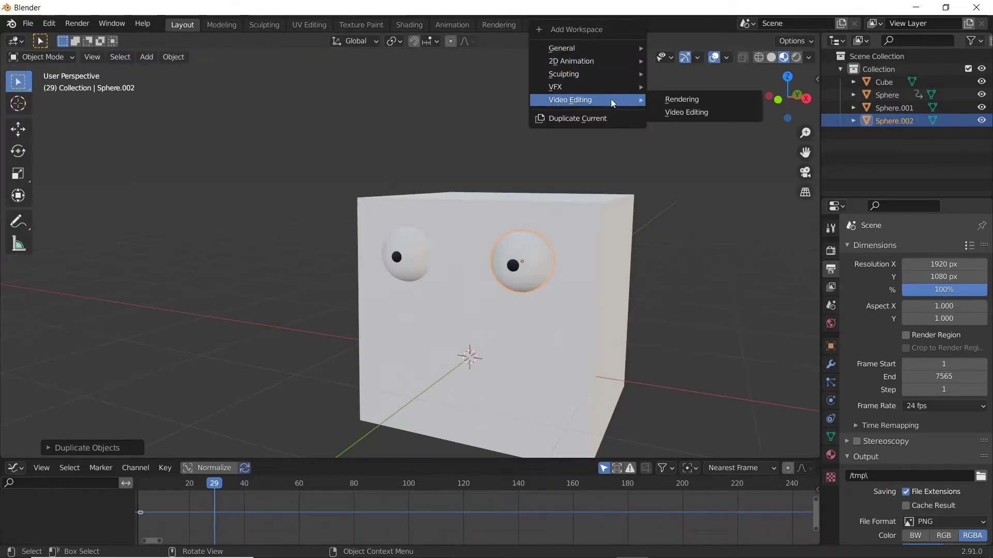
pyautogui.click(677, 112)
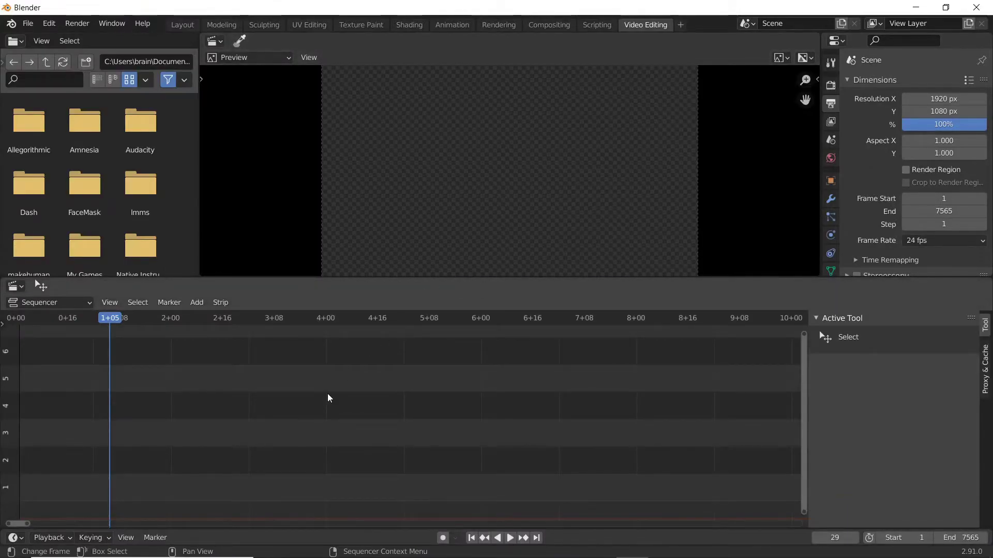
pyautogui.hotkey('shift', 'Left')
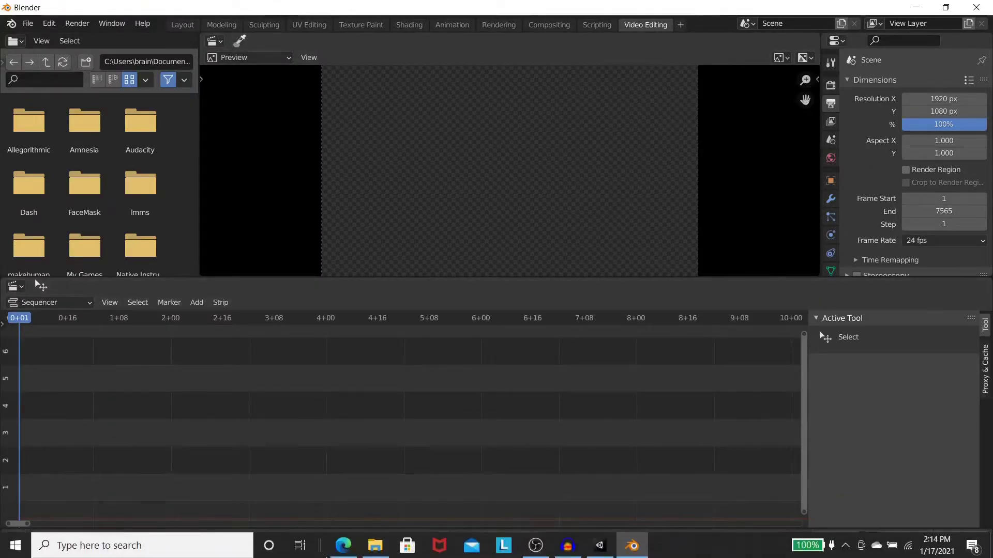
# Drop IntroVO.mp3 from File Explorer into sequencer channel 1 as a sound strip
pyautogui.click(374, 546)
pyautogui.moveTo(935, 387); pyautogui.dragTo(187, 481)
pyautogui.click(912, 78)
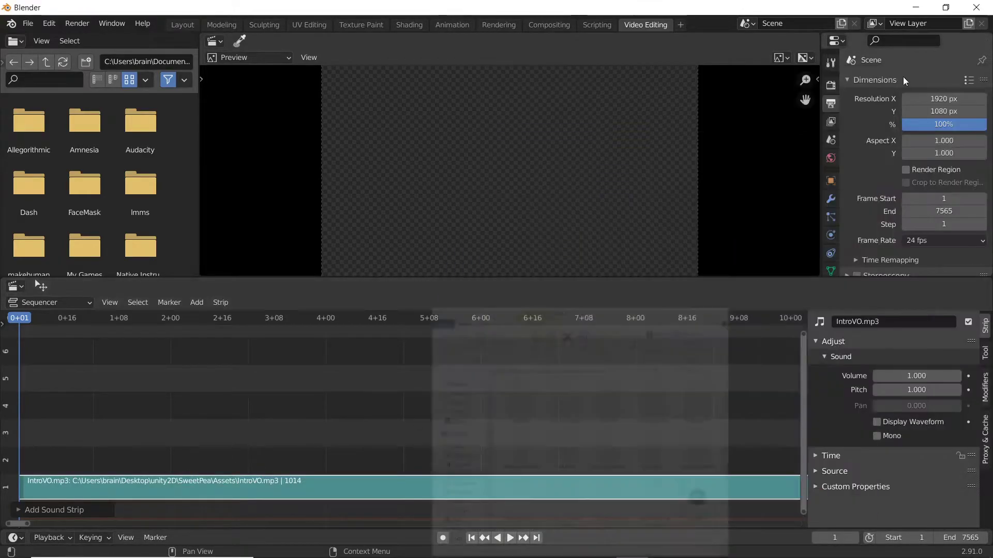
# Back in Layout, play the audio-driven mouth animation, then return to frame 1
pyautogui.click(190, 25)
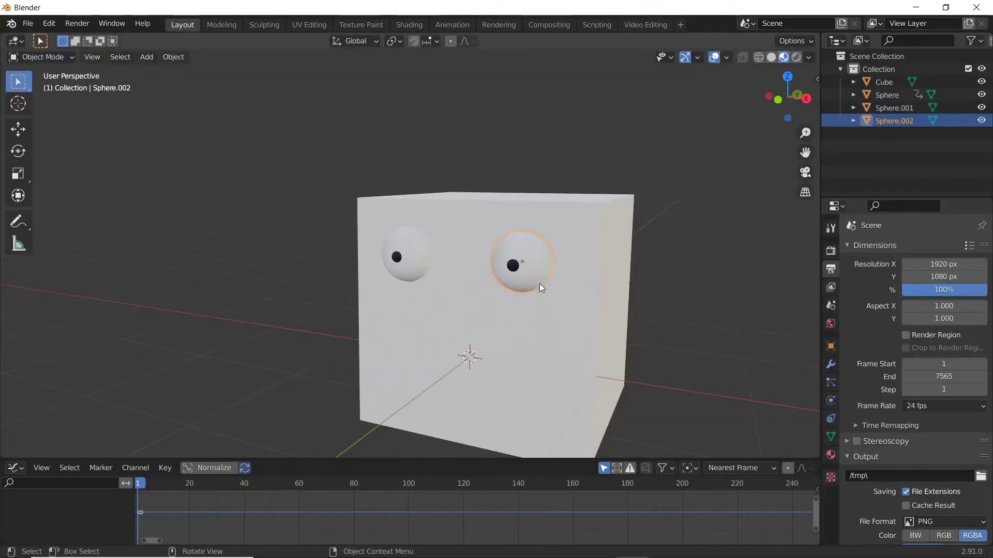
pyautogui.press('space')
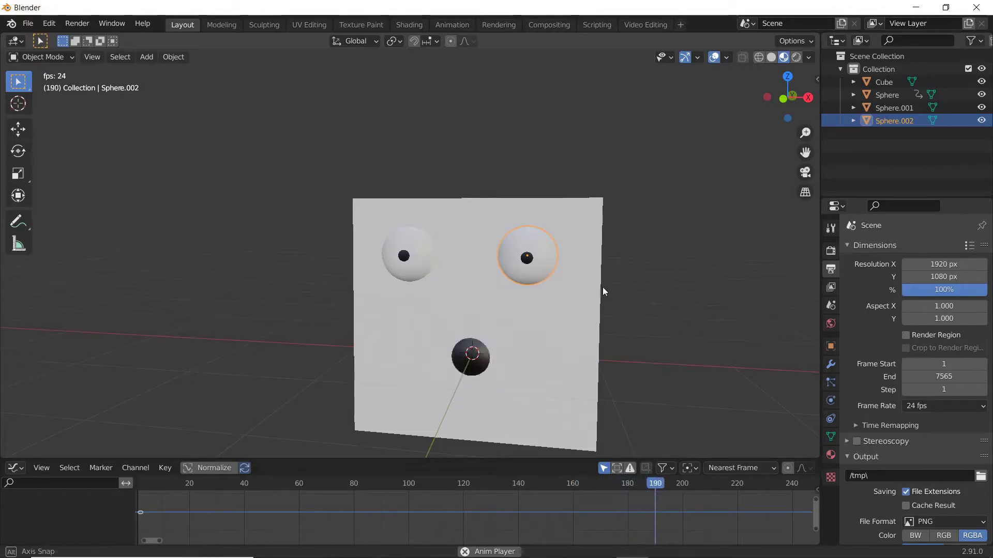
pyautogui.moveTo(603, 287); pyautogui.dragTo(548, 296, button='middle')
pyautogui.press('space')
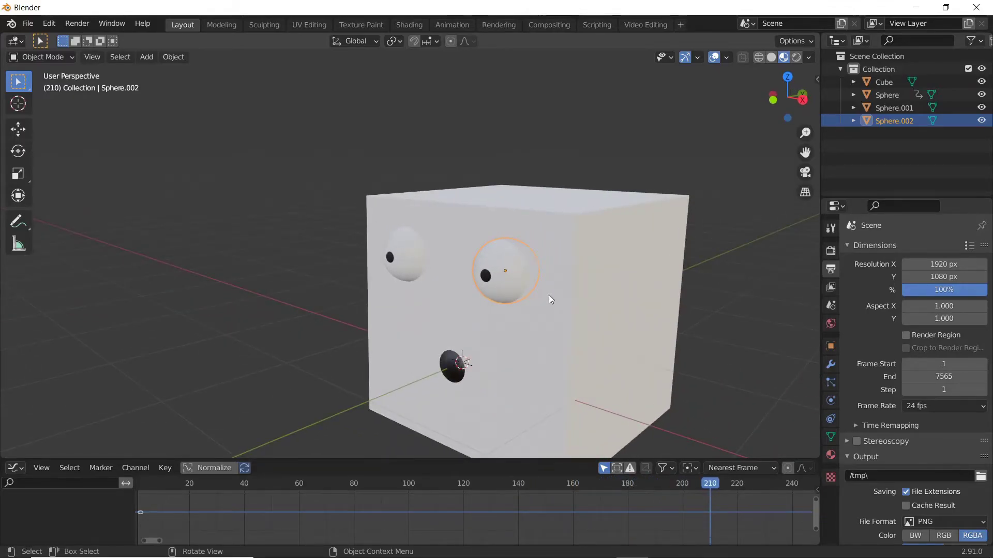
pyautogui.hotkey('shift', 'Left')
pyautogui.moveTo(479, 293); pyautogui.dragTo(531, 322, button='middle')
# Select all objects and start an FBX export limited to Selected Objects
pyautogui.press('a')
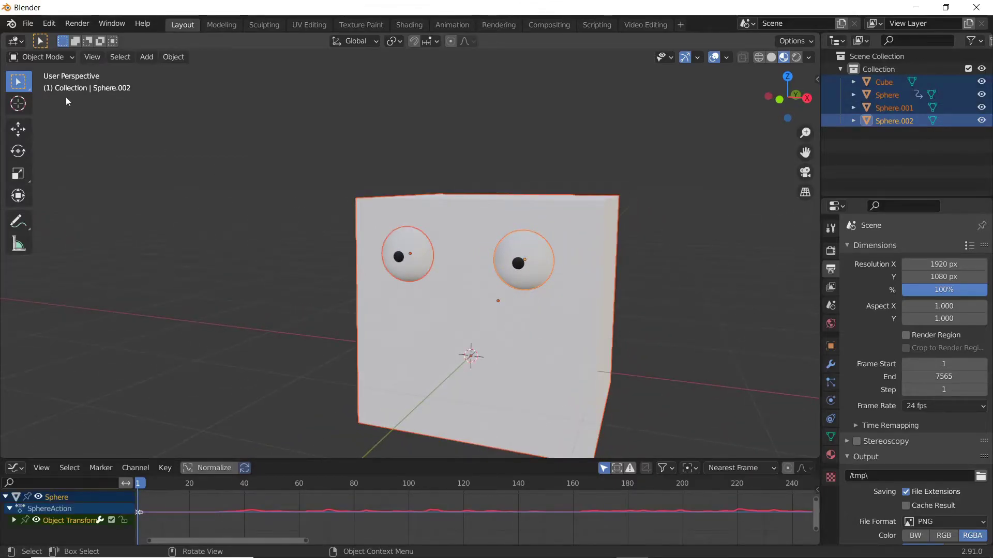
pyautogui.click(28, 24)
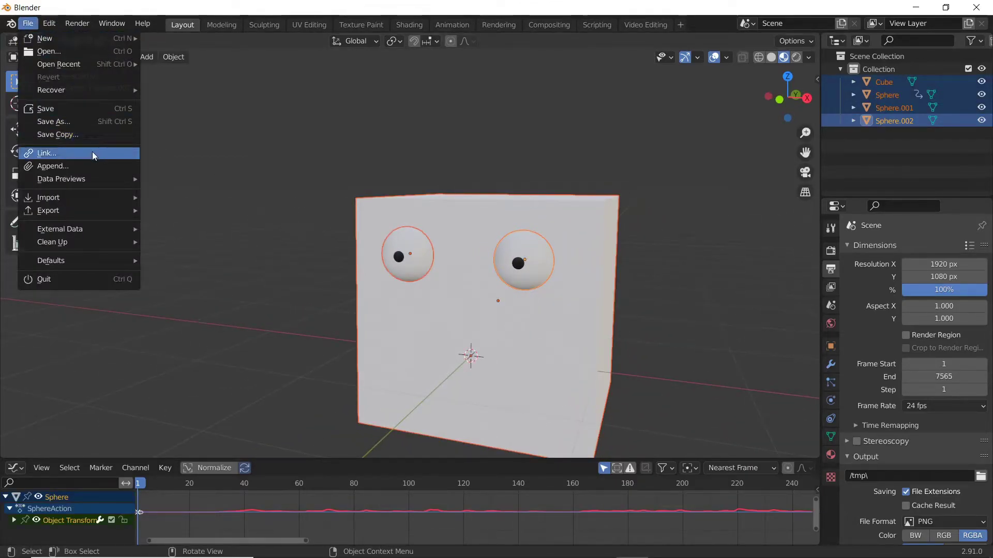
pyautogui.moveTo(88, 209)
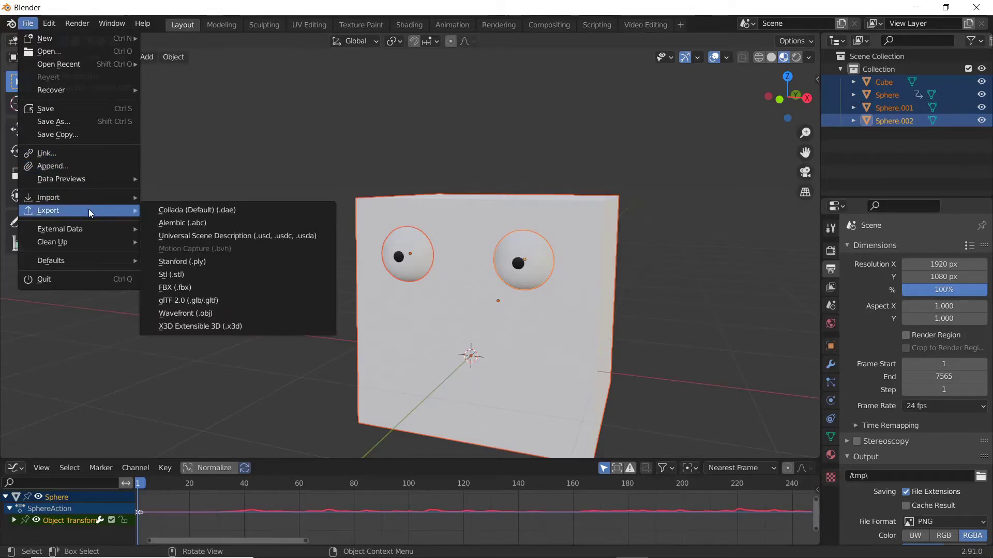
pyautogui.click(202, 287)
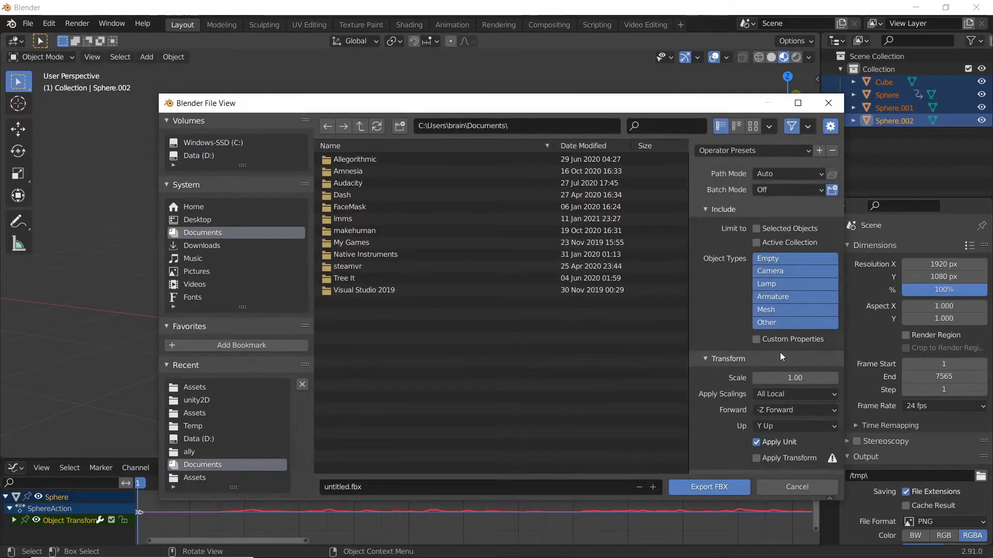
pyautogui.click(757, 228)
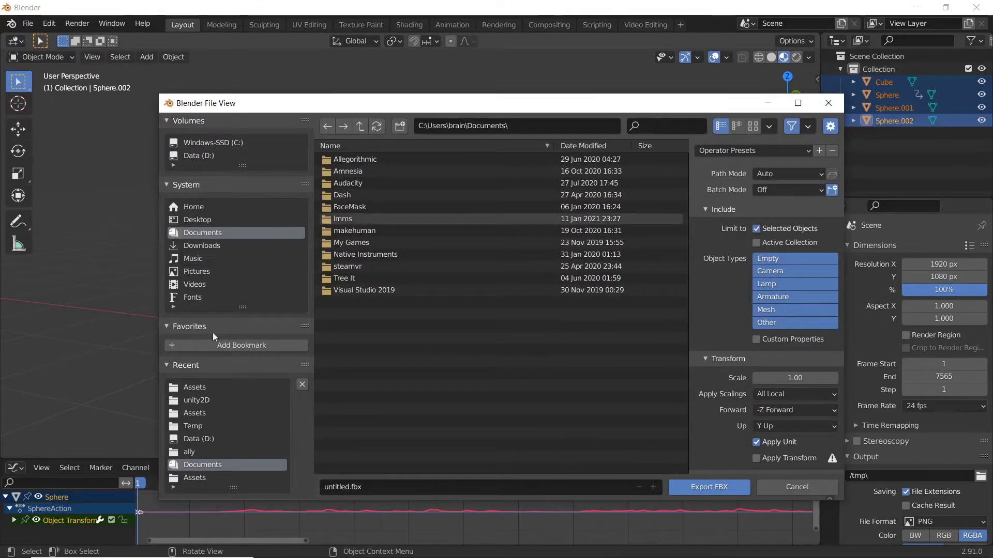
# Export the file as CubeGuy.fbx into D:\SpaceGame\Assets
pyautogui.click(199, 437)
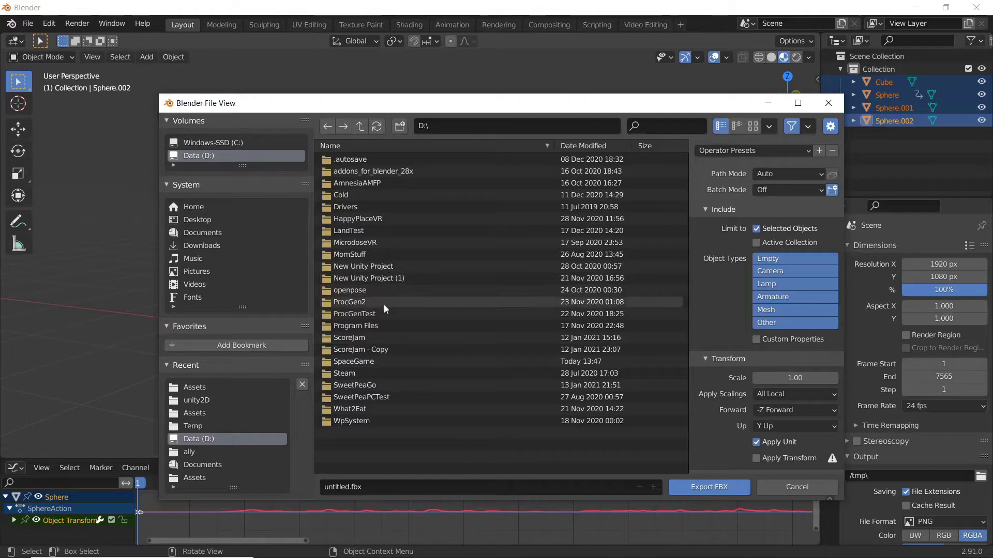
pyautogui.doubleClick(383, 358)
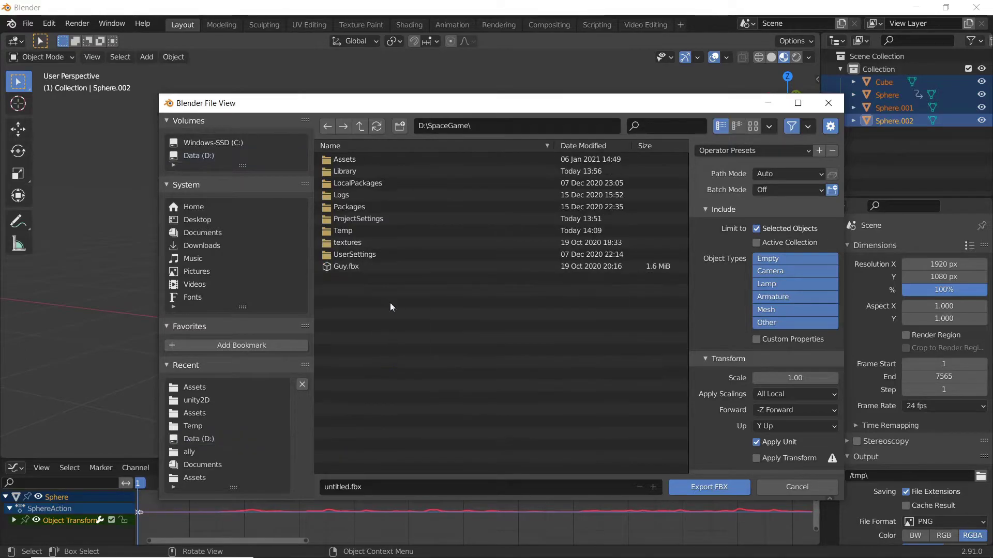
pyautogui.doubleClick(356, 160)
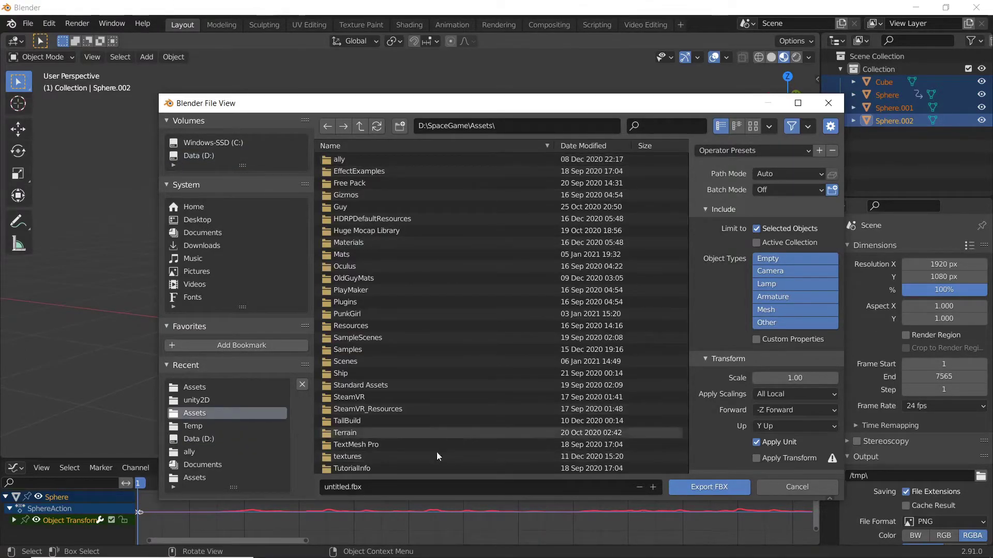
pyautogui.click(392, 487)
pyautogui.write('CubeGuy')
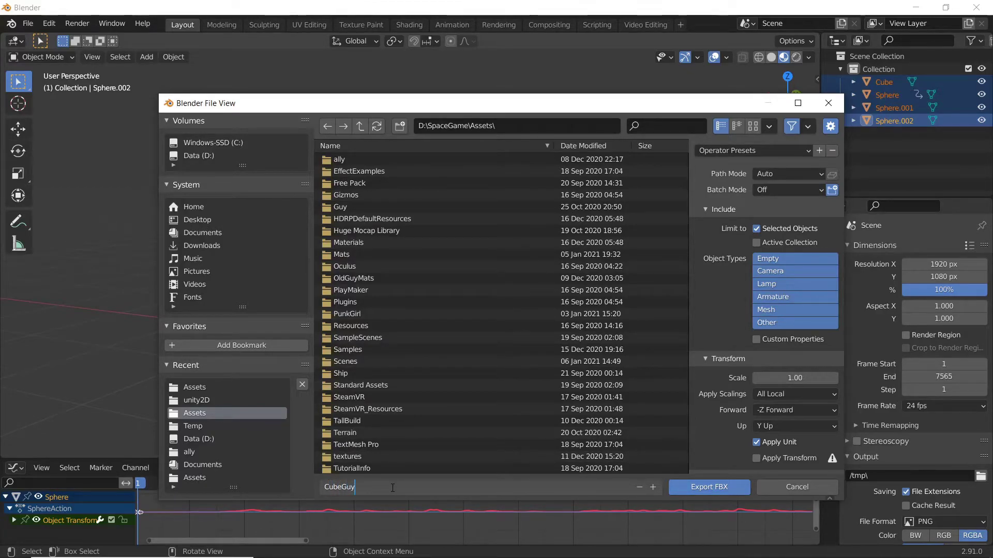
pyautogui.write('.fbx')
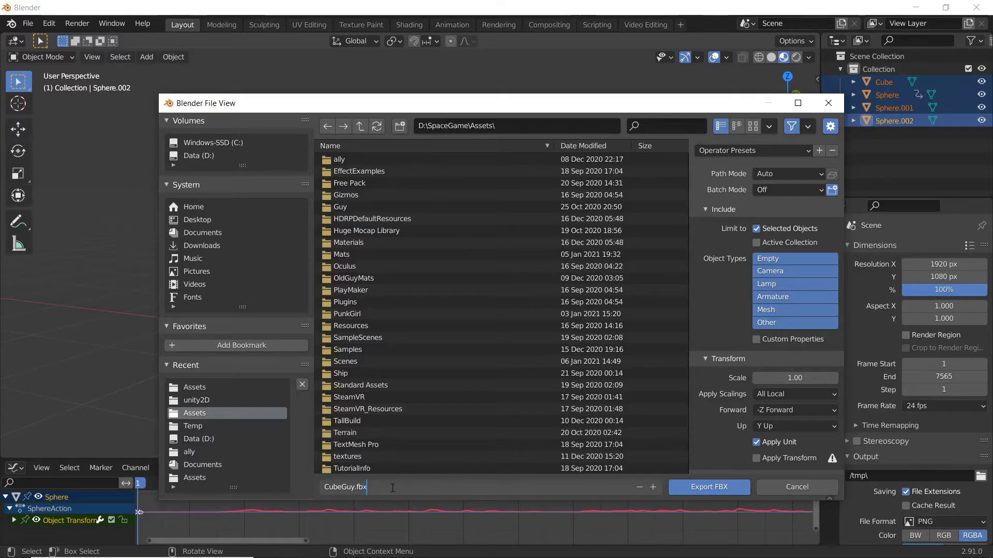
pyautogui.click(714, 486)
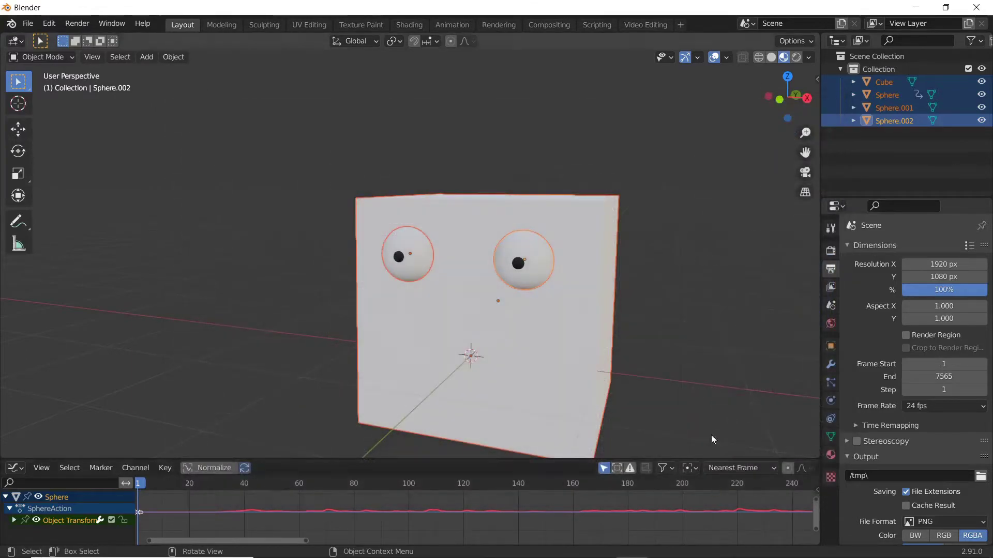
# In Unity, search the assets for 'cub' and place the CubeGuy model into the scene
pyautogui.click(913, 8)
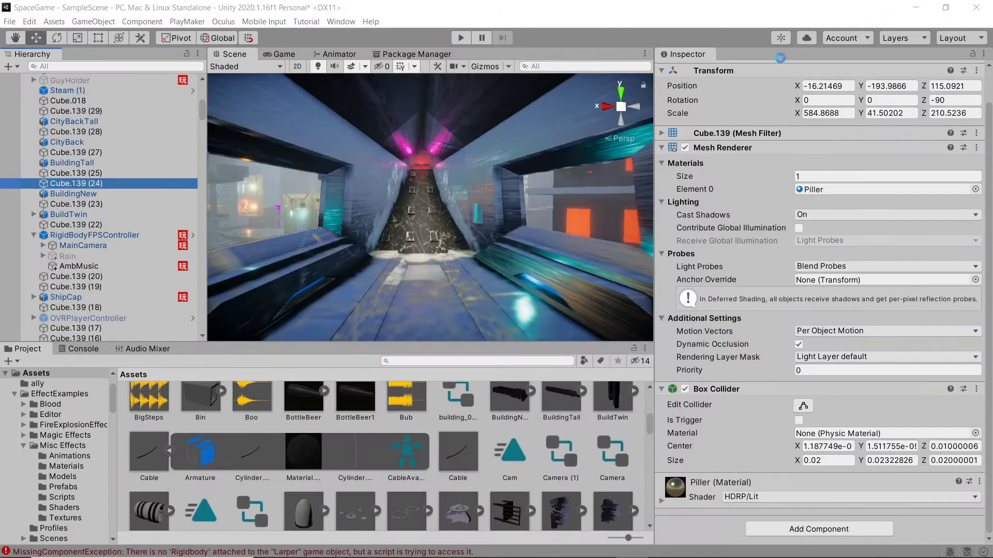
pyautogui.scroll(-10, 475, 499)
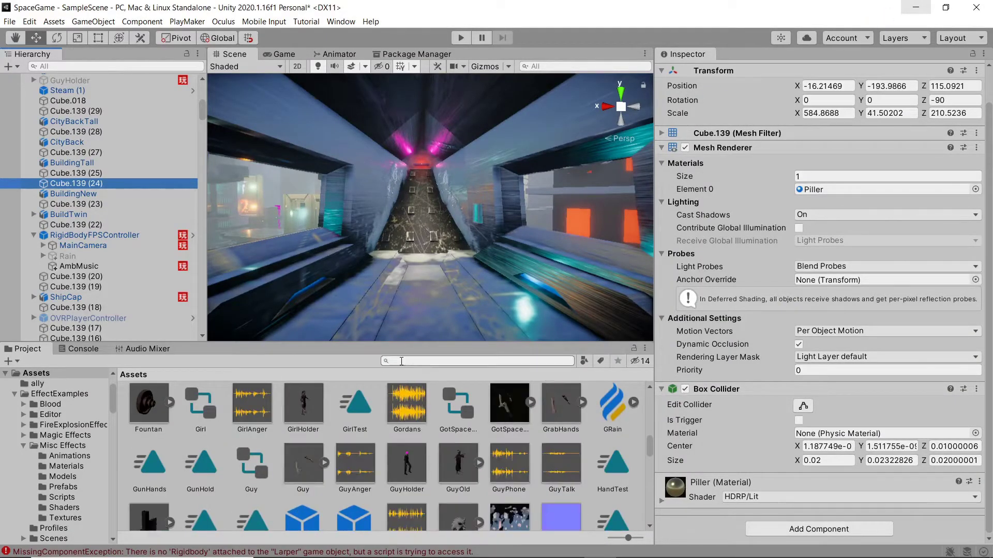
pyautogui.click(401, 361)
pyautogui.write('cubeguy')
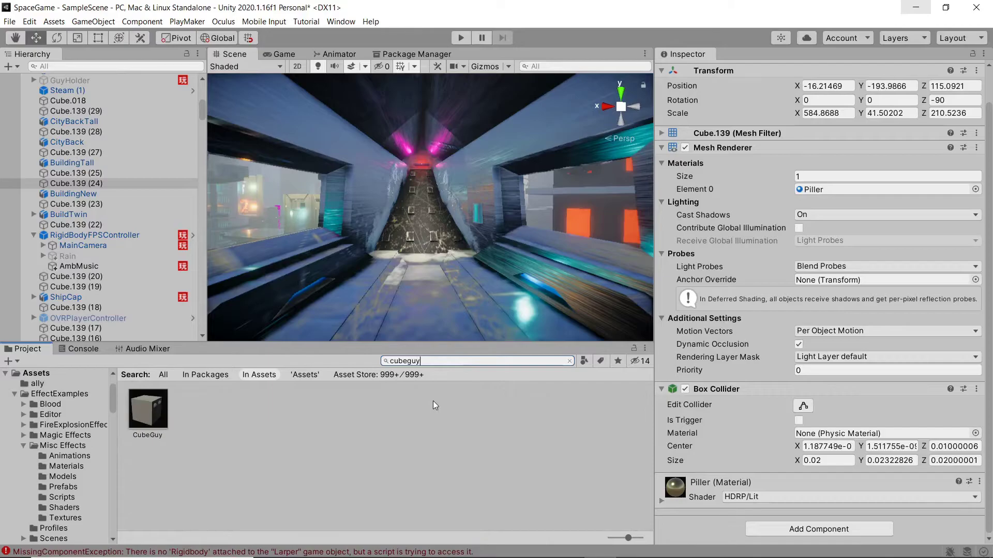
pyautogui.moveTo(150, 417); pyautogui.dragTo(437, 306)
pyautogui.moveTo(429, 267); pyautogui.dragTo(427, 208)
# Scale CubeGuy to 0.50146, raise it to Y -123.182, and open the Animation window
pyautogui.press('r')
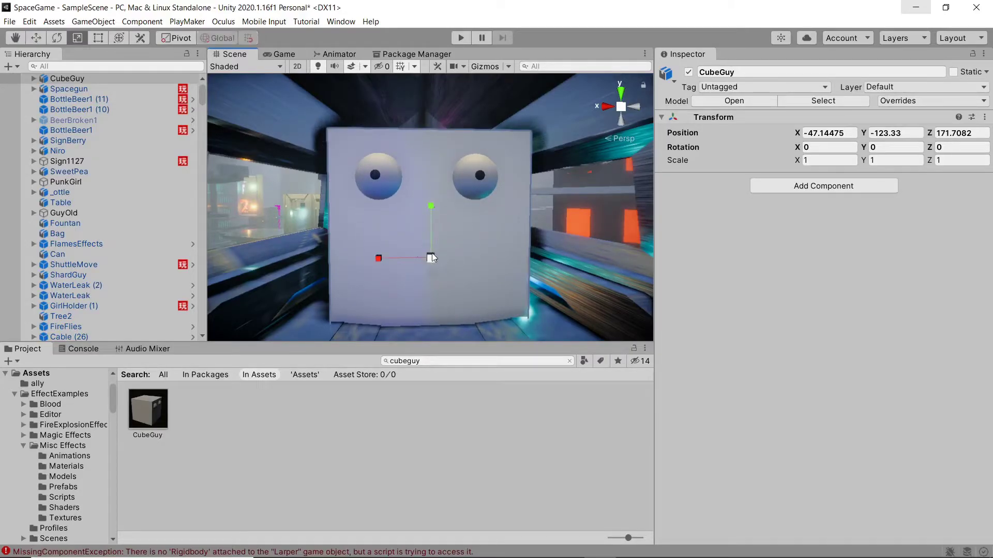
pyautogui.moveTo(432, 257); pyautogui.dragTo(410, 272)
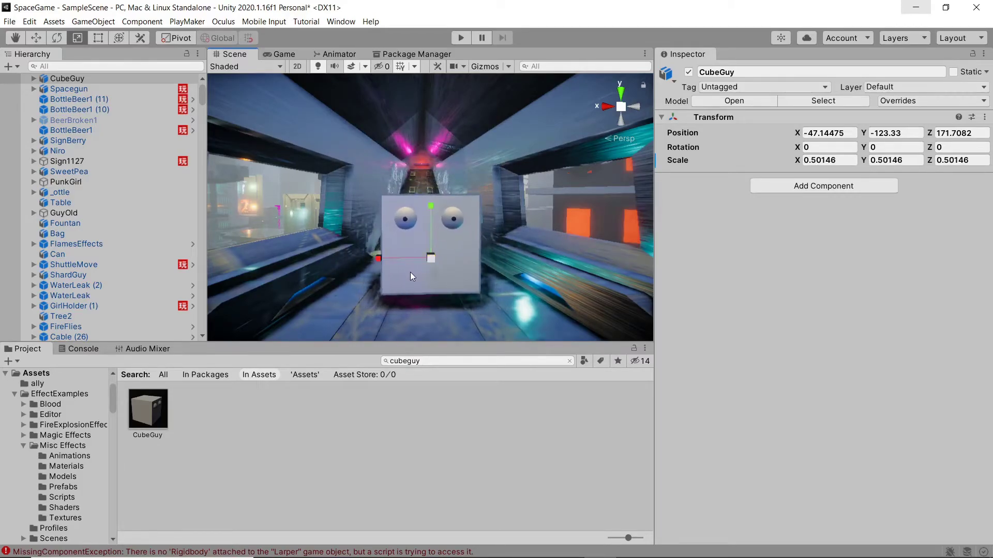
pyautogui.press('w')
pyautogui.moveTo(432, 206); pyautogui.dragTo(424, 192)
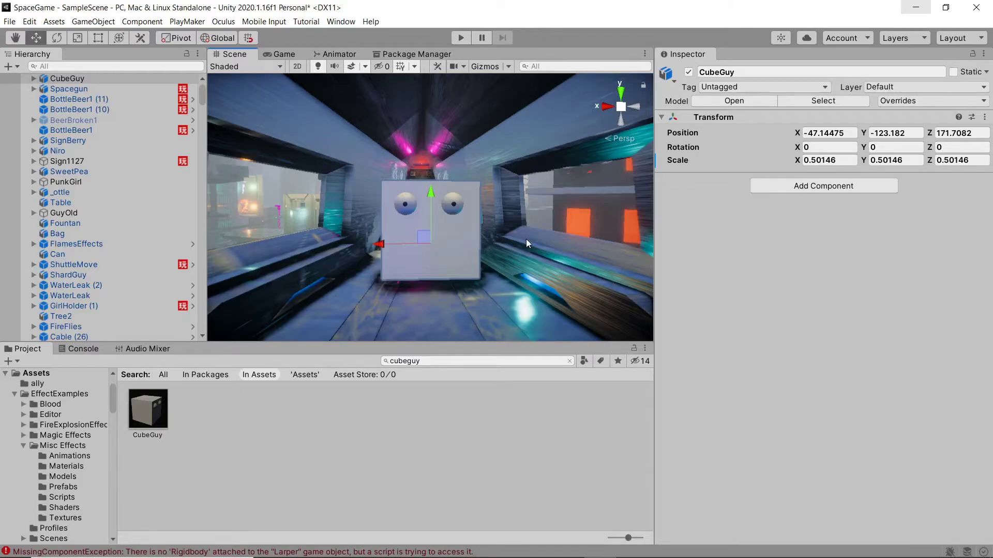
pyautogui.hotkey('ctrl', '6')
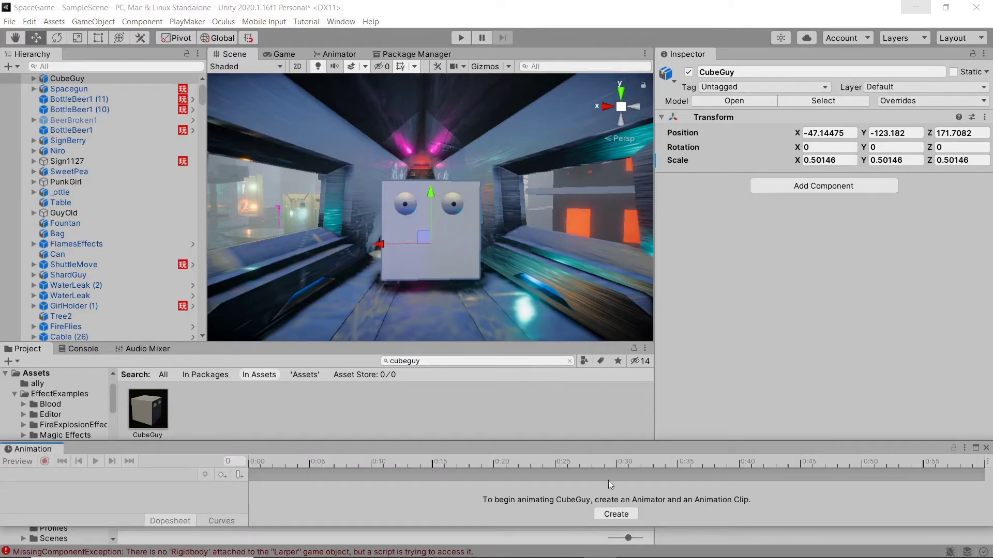
# Create a CubeGuy.anim animation clip and clear the project search
pyautogui.click(616, 514)
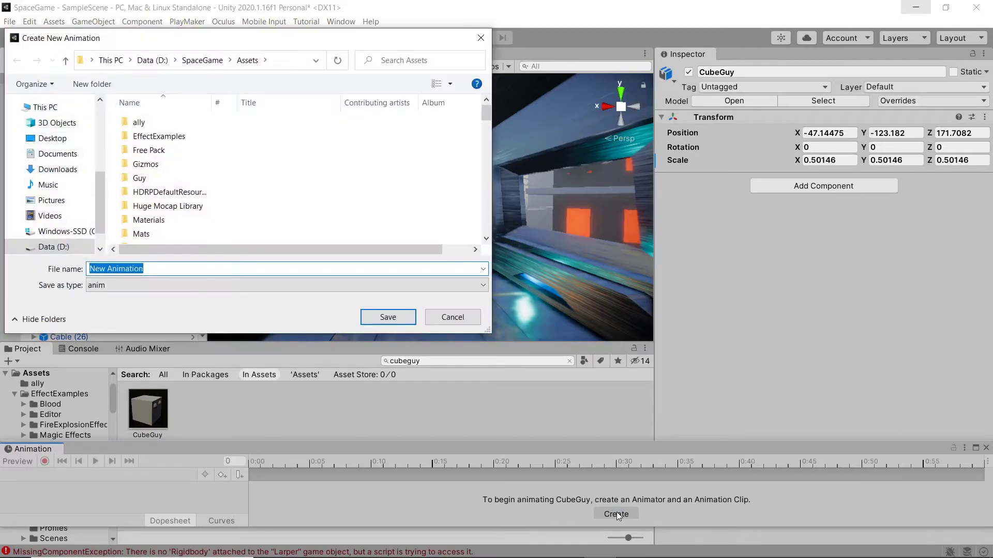
pyautogui.write('Cube')
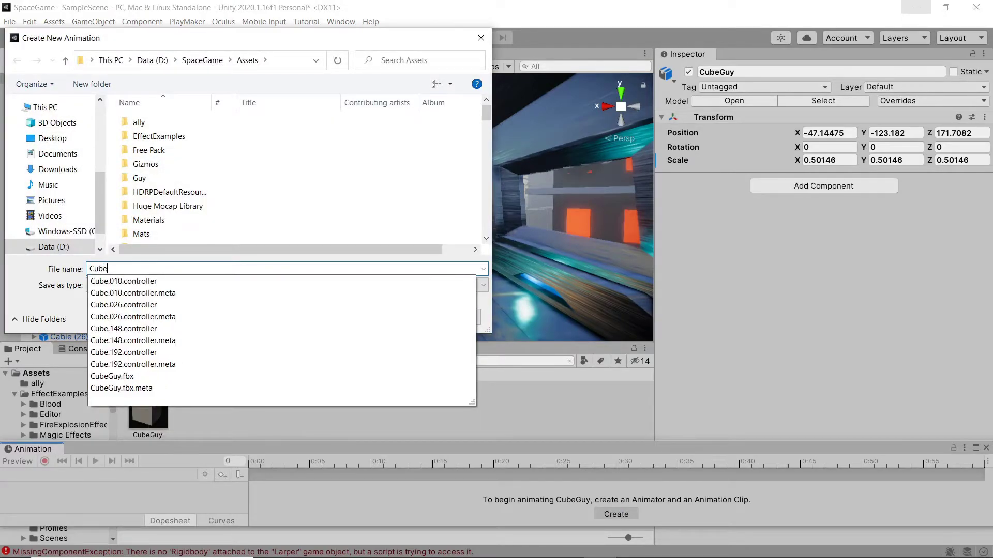
pyautogui.write('Guy')
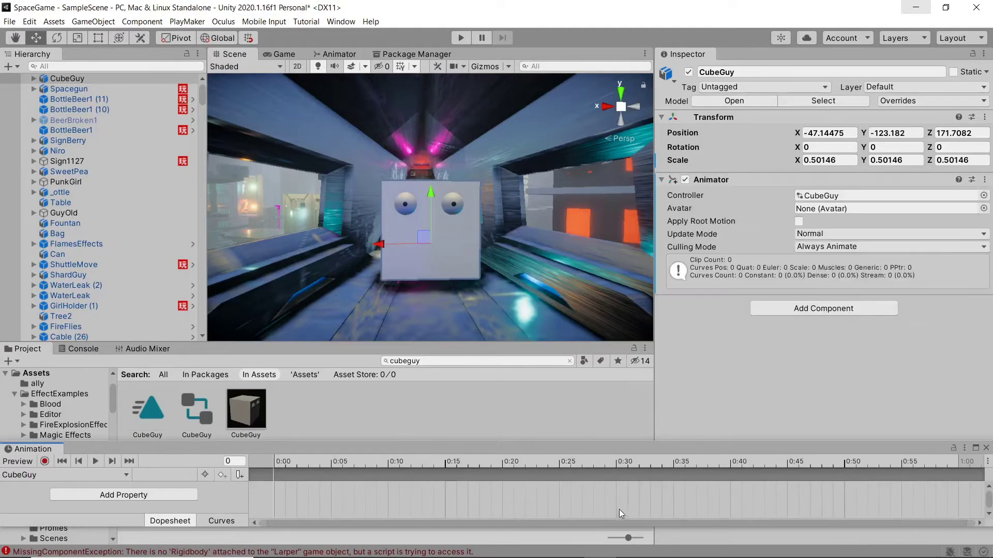
pyautogui.click(985, 448)
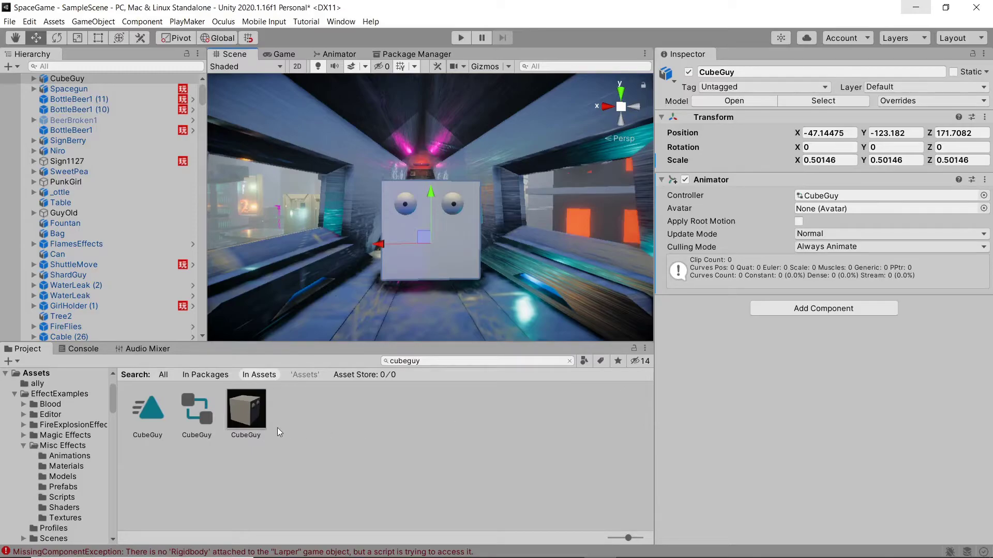
pyautogui.click(247, 415)
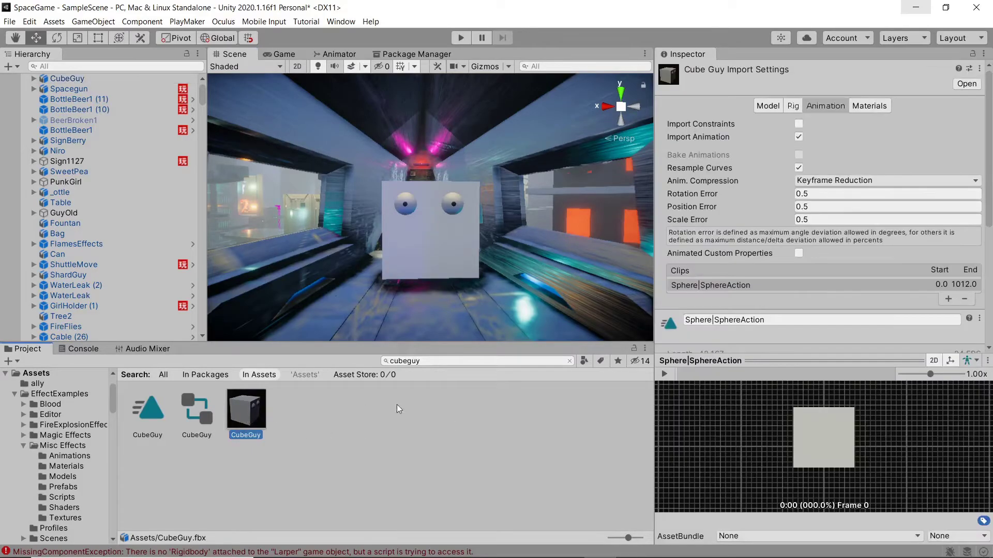
pyautogui.click(569, 361)
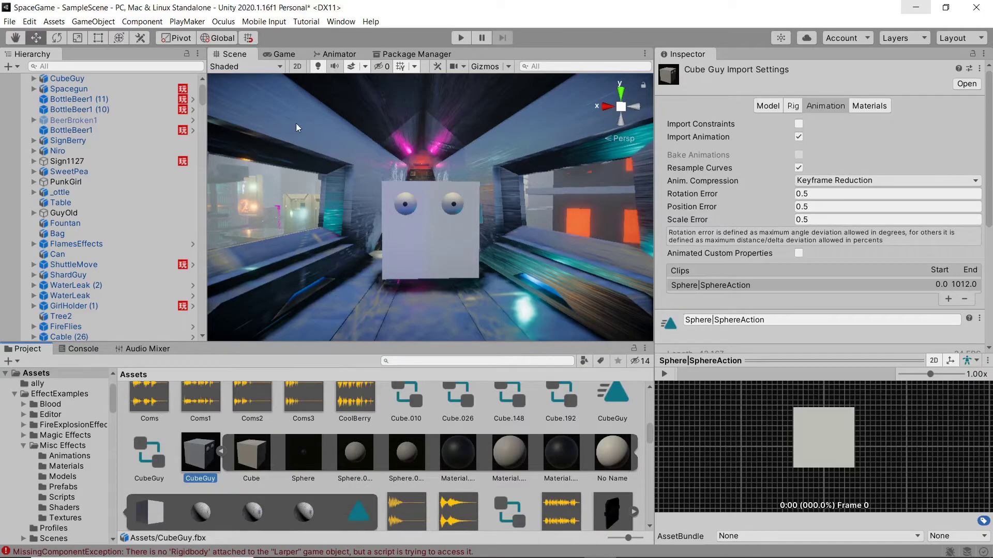
# Show CubeGuy's controller graph in the Animator and rearrange its state node
pyautogui.click(336, 55)
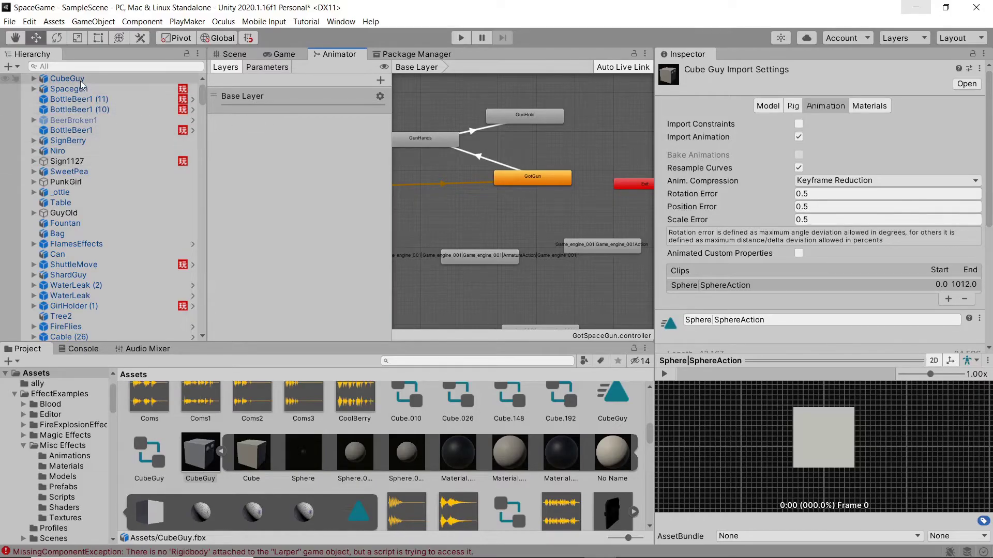
pyautogui.click(67, 79)
pyautogui.click(528, 230)
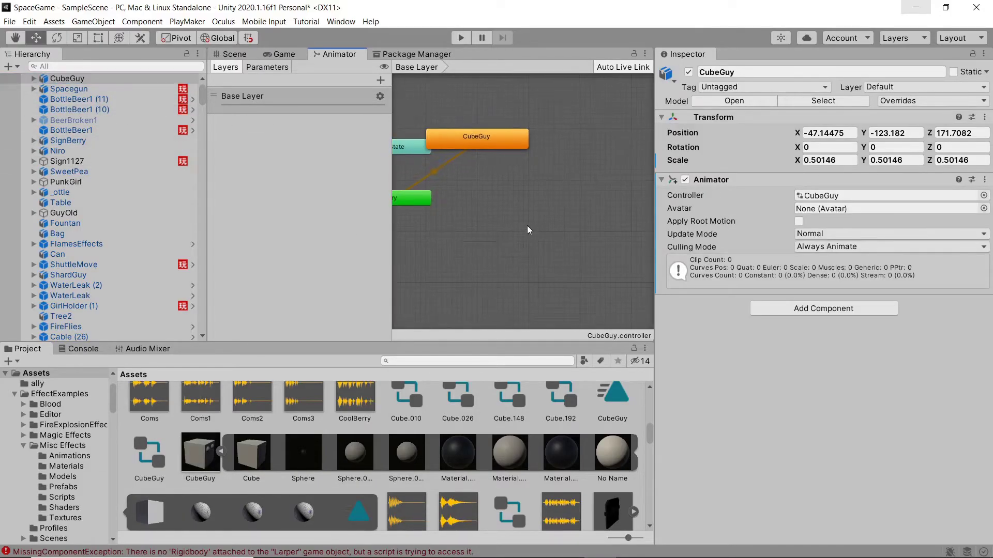
pyautogui.moveTo(488, 147); pyautogui.dragTo(513, 141)
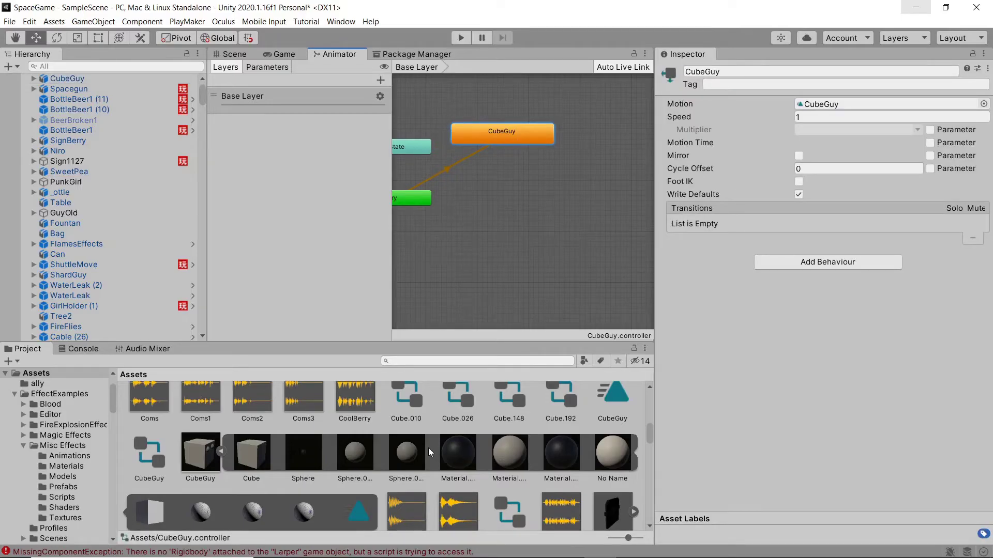
pyautogui.scroll(-1, 429, 452)
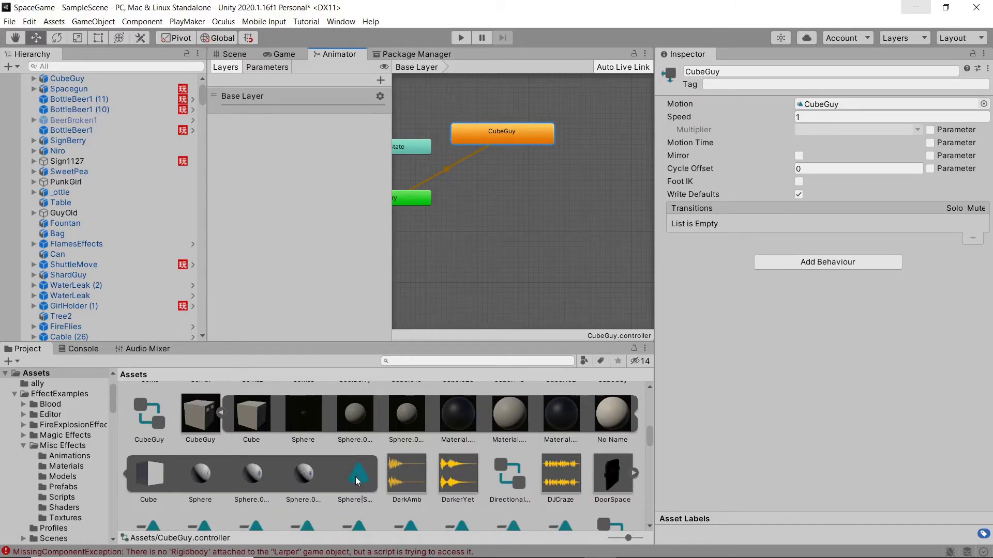
# Add the Sphere|SphereAction clip as a state and set it as Layer Default State
pyautogui.moveTo(355, 476); pyautogui.dragTo(492, 274)
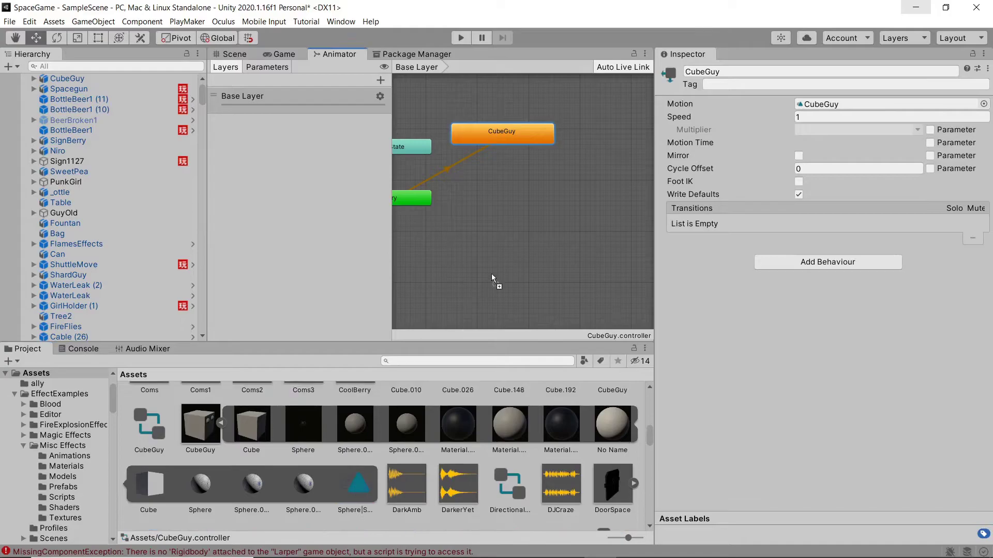
pyautogui.moveTo(516, 240); pyautogui.dragTo(524, 241)
pyautogui.click(507, 228)
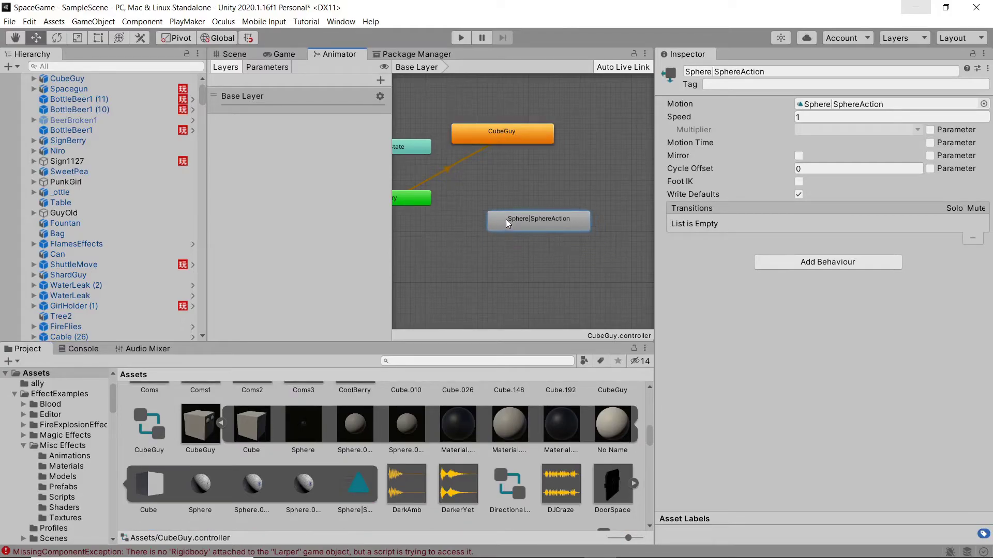
pyautogui.rightClick(508, 220)
pyautogui.click(534, 241)
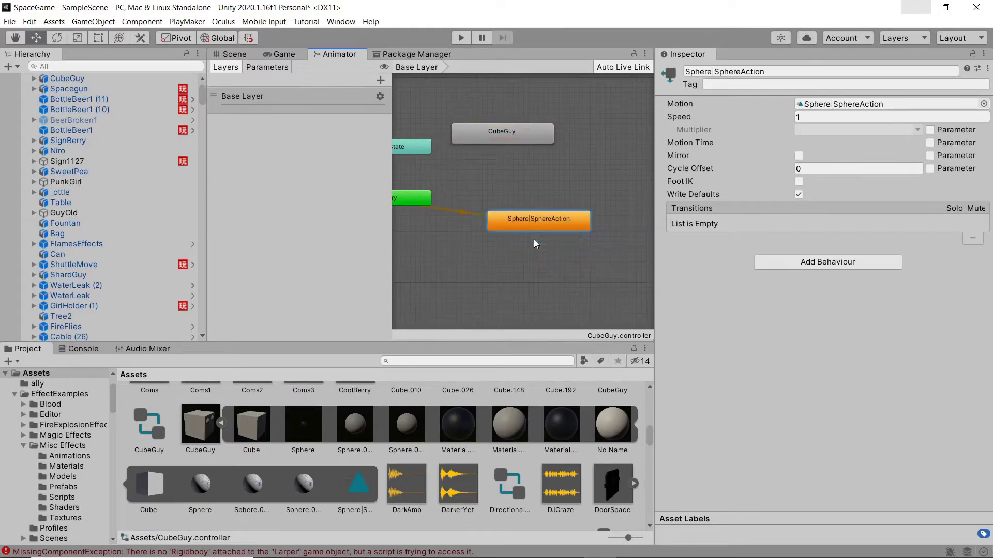
pyautogui.click(234, 53)
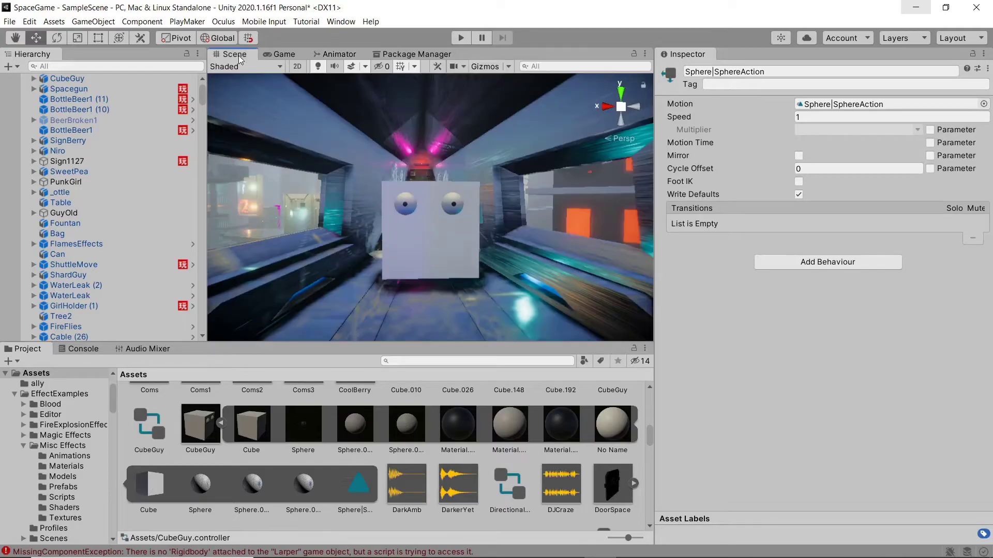
# Add an Audio Source component to CubeGuy
pyautogui.click(442, 239)
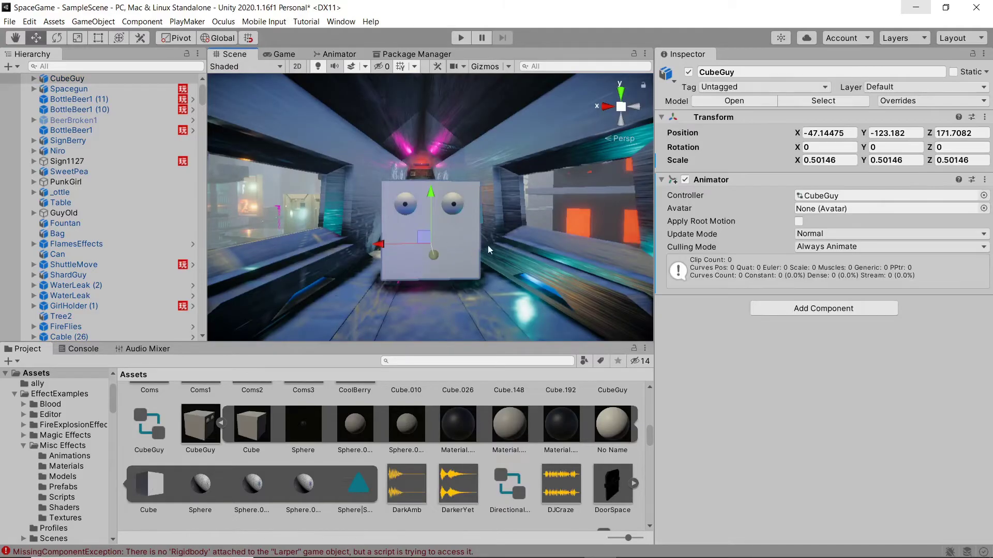
pyautogui.click(784, 308)
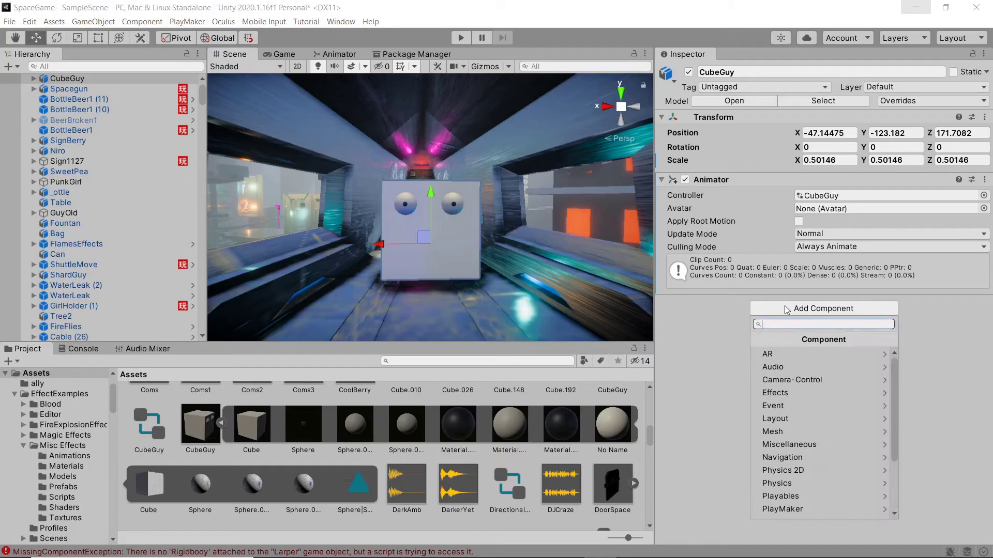
pyautogui.click(793, 370)
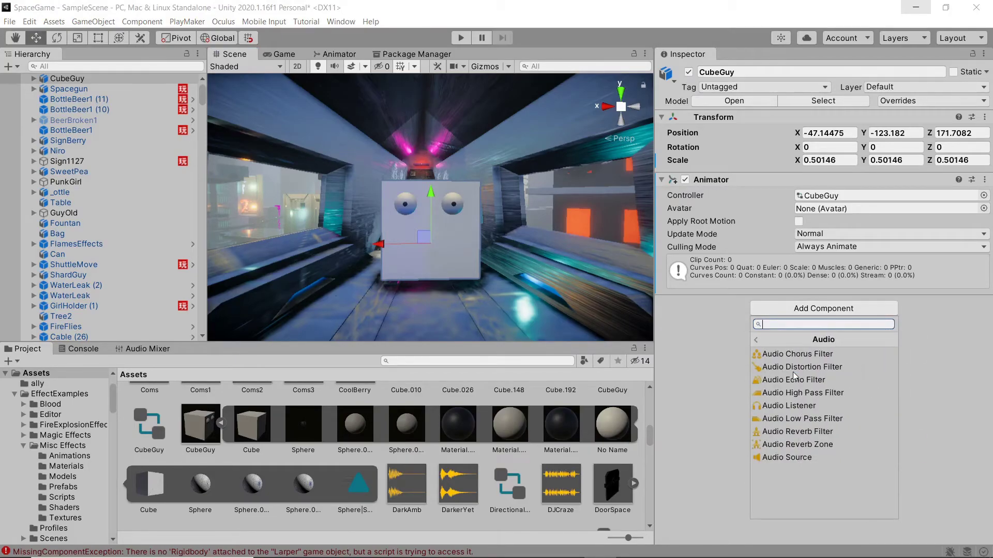
pyautogui.click(802, 462)
# Import the IntroVO audio file from File Explorer into the Project panel
pyautogui.moveTo(515, 537)
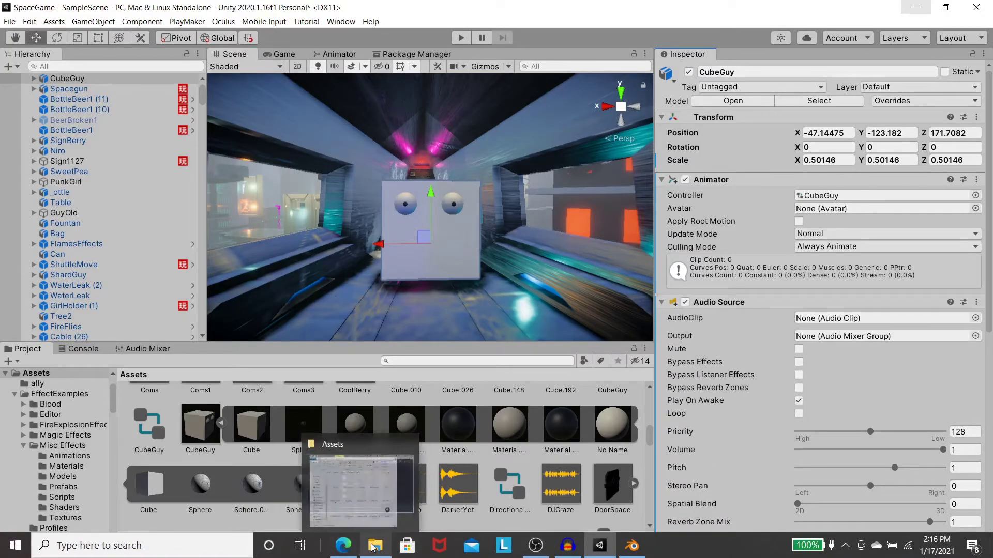
pyautogui.click(371, 497)
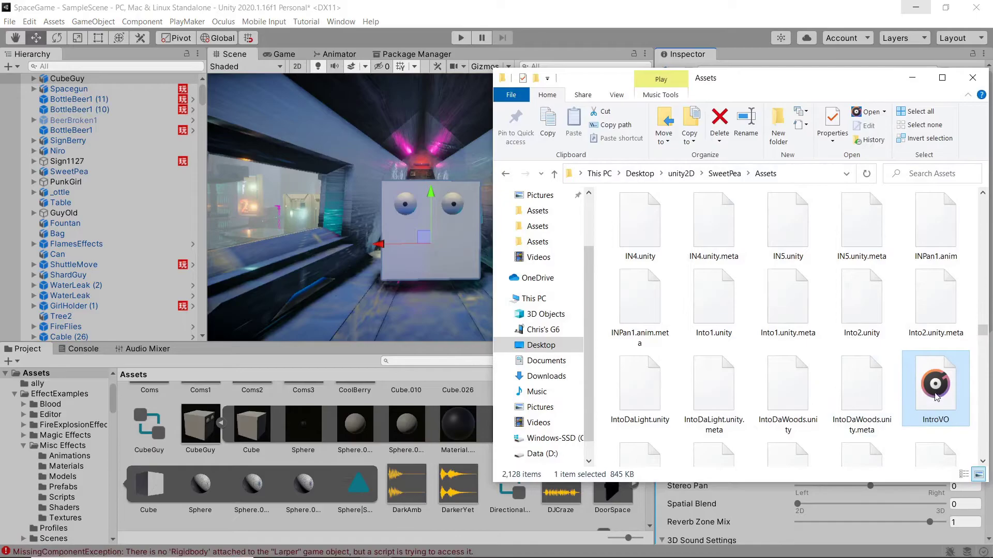
pyautogui.moveTo(936, 393); pyautogui.dragTo(478, 516)
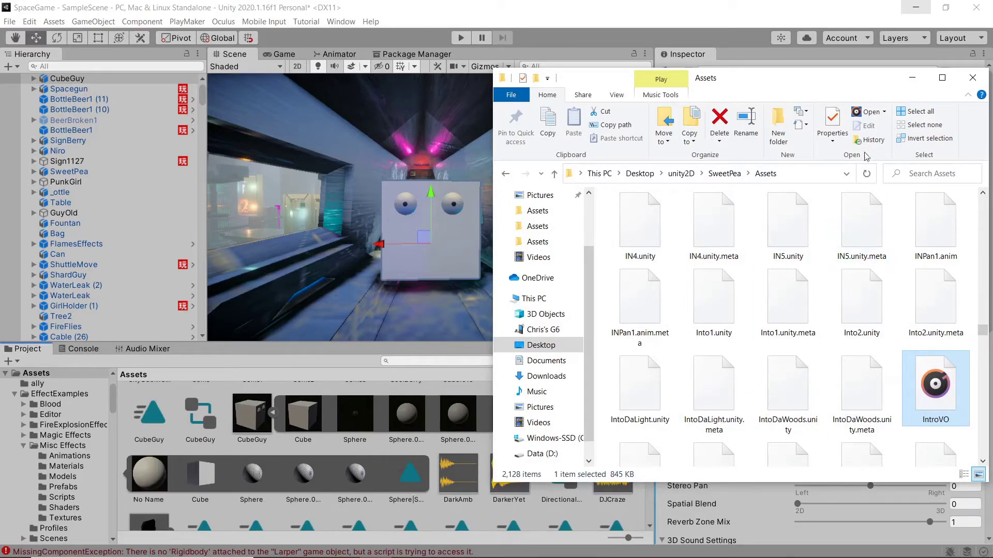
pyautogui.click(912, 77)
# Assign the IntroVO clip to the Audio Source and set Spatial Blend to 1 (3D)
pyautogui.moveTo(252, 434); pyautogui.dragTo(839, 320)
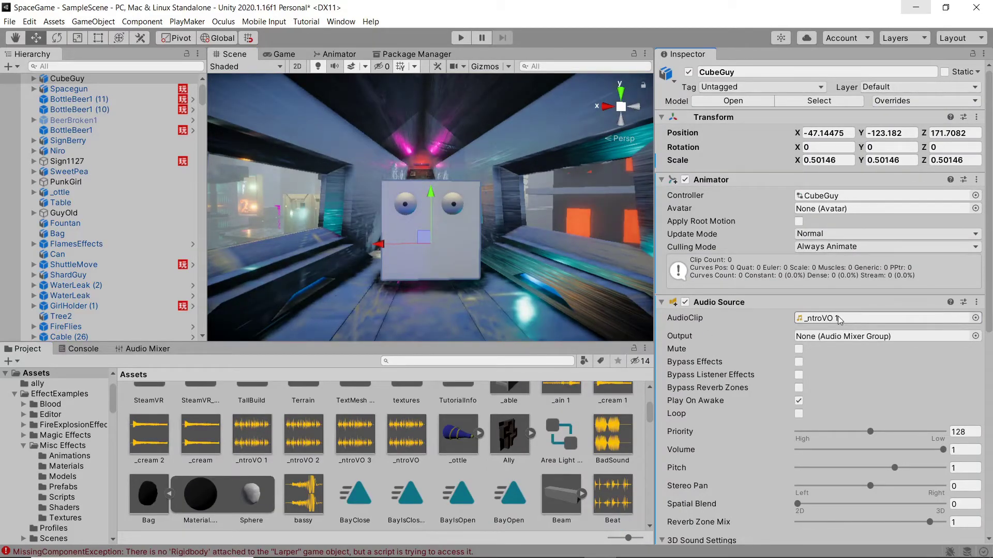
pyautogui.scroll(-5, 802, 382)
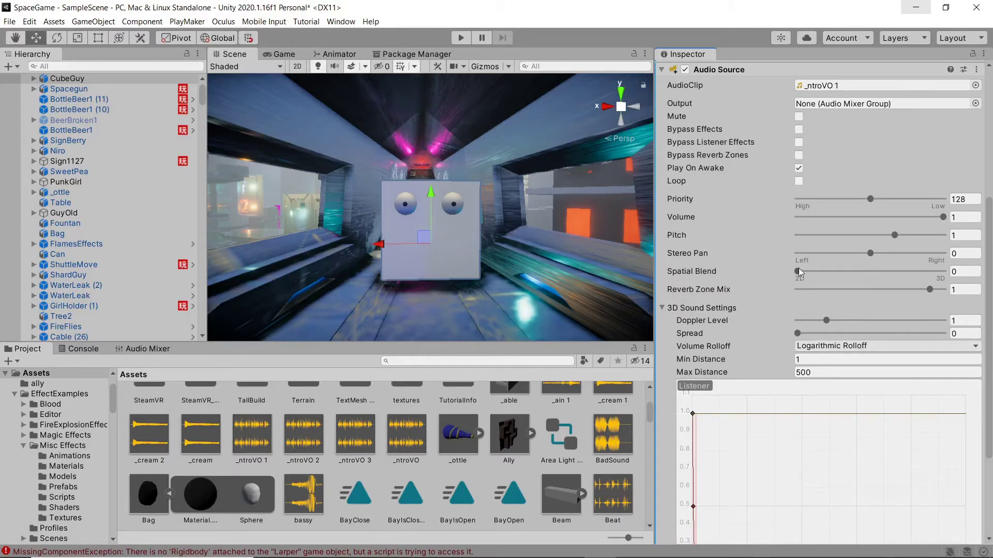
pyautogui.moveTo(798, 268); pyautogui.dragTo(945, 272)
pyautogui.scroll(-5, 760, 350)
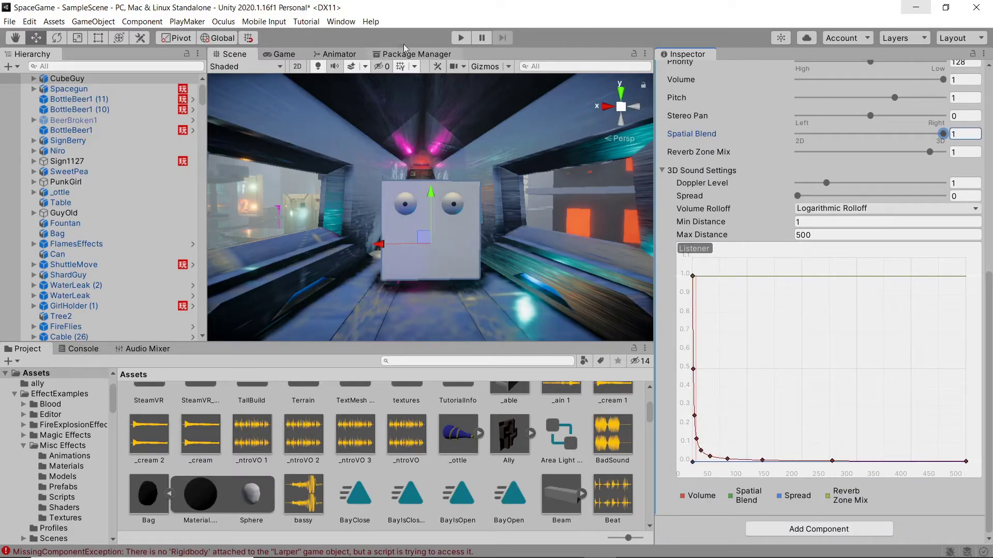
# Enter Play mode to test CubeGuy in the corridor through the game camera
pyautogui.click(457, 40)
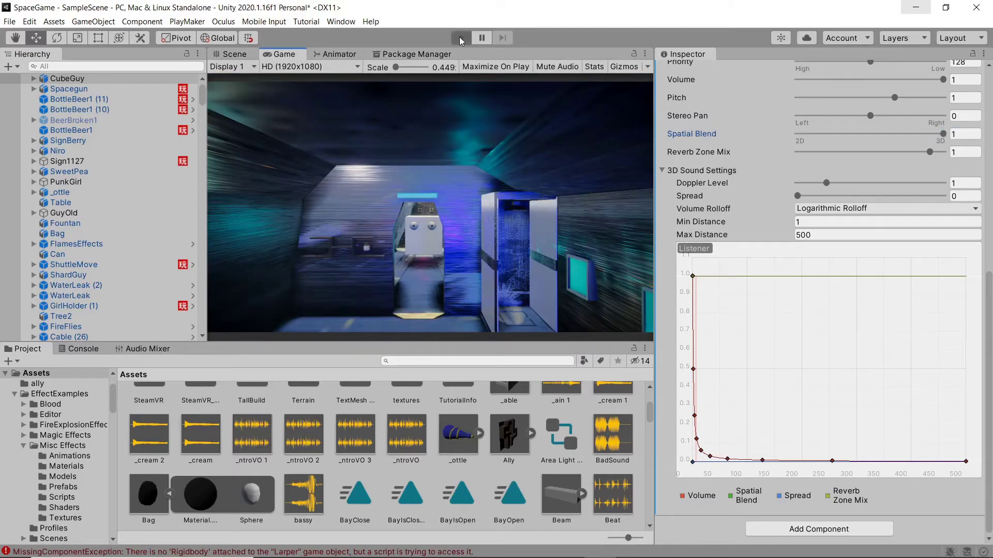